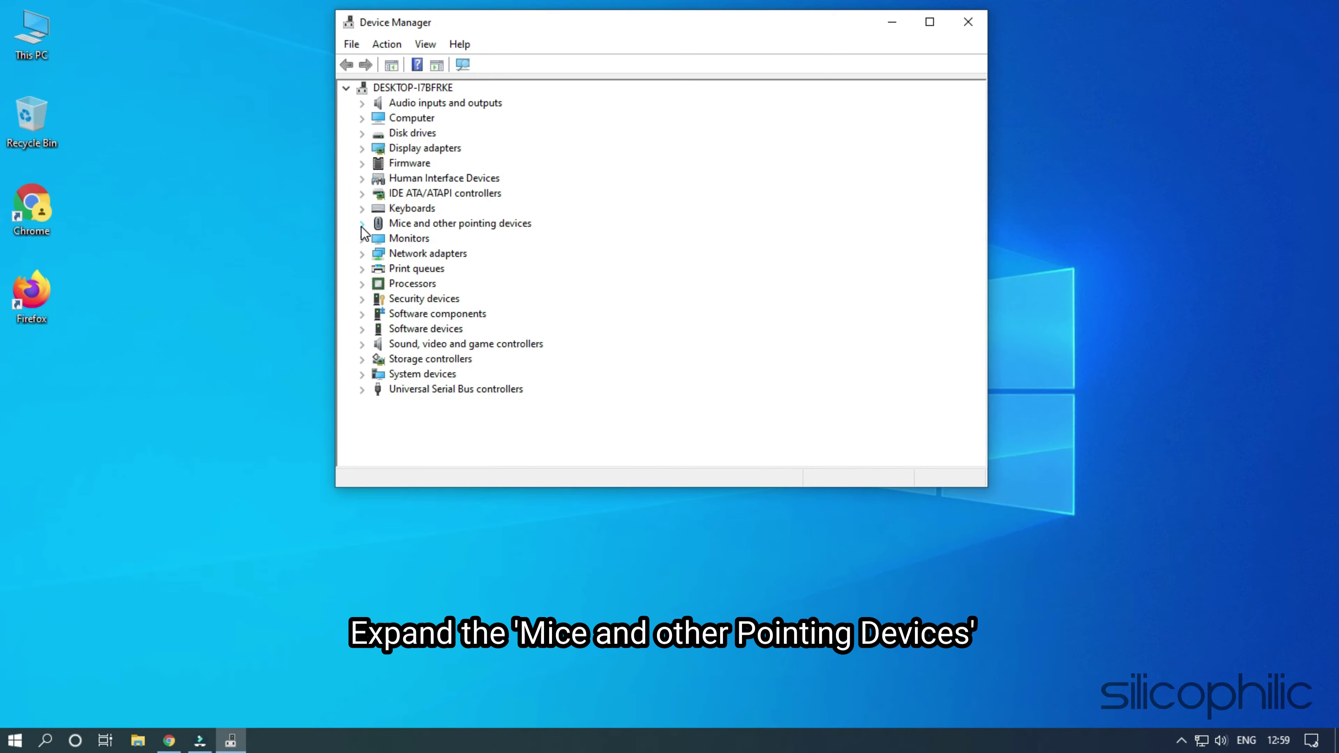
# Update the HID-compliant mouse driver under Mice and other pointing devices with an automatic driver search, and close Device Manager.
pyautogui.click(361, 226)
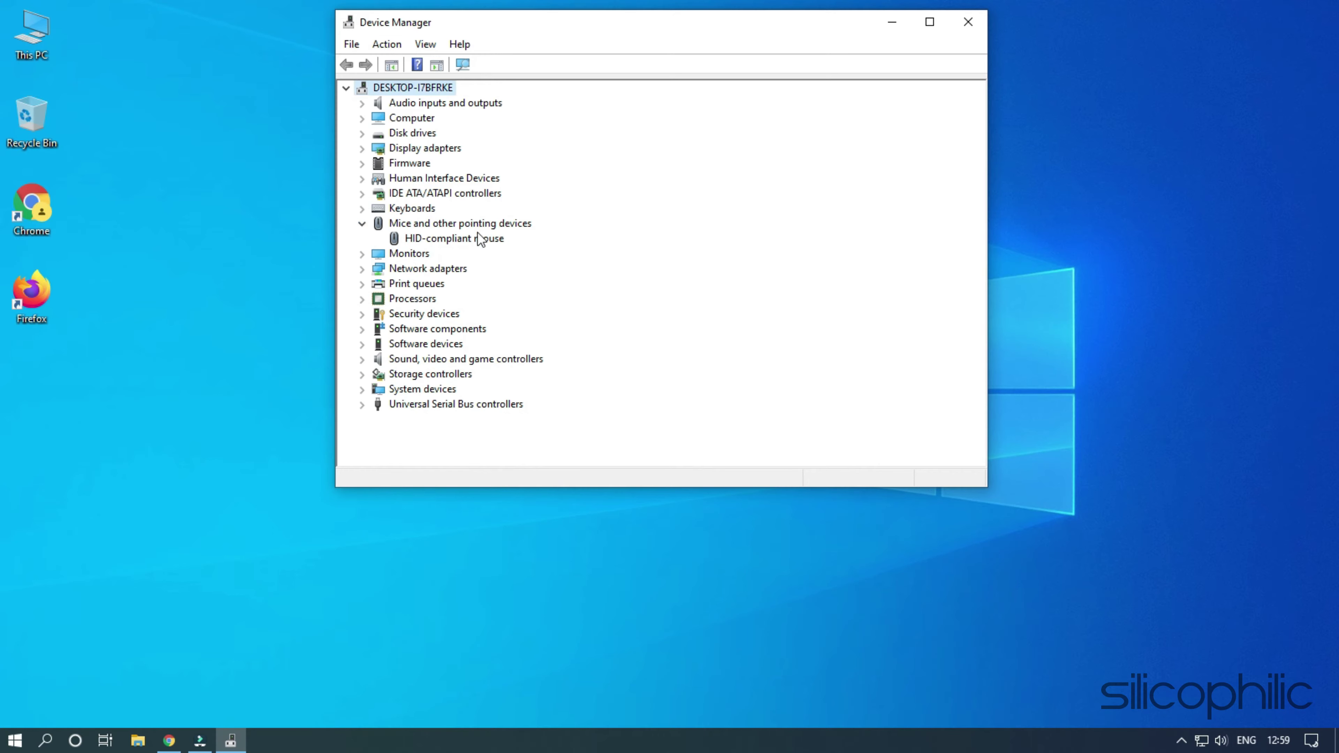
pyautogui.click(480, 243)
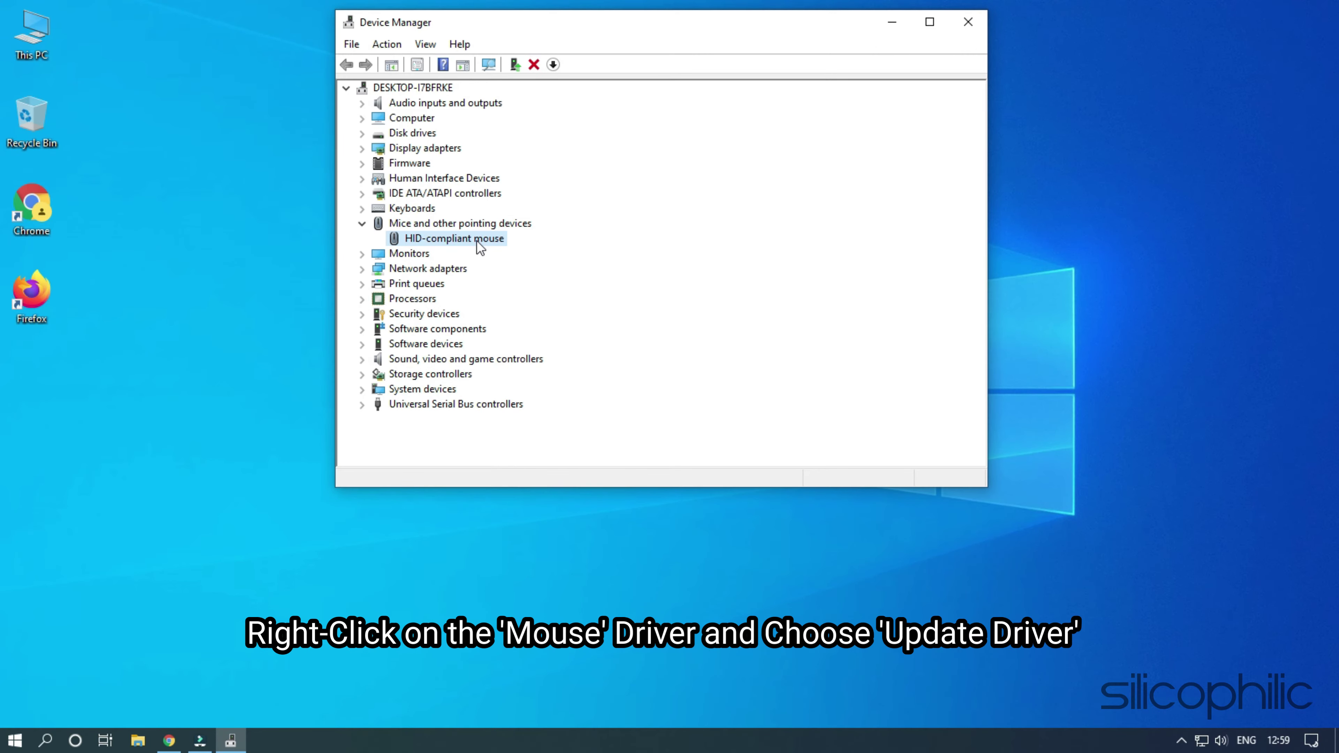
pyautogui.rightClick(475, 242)
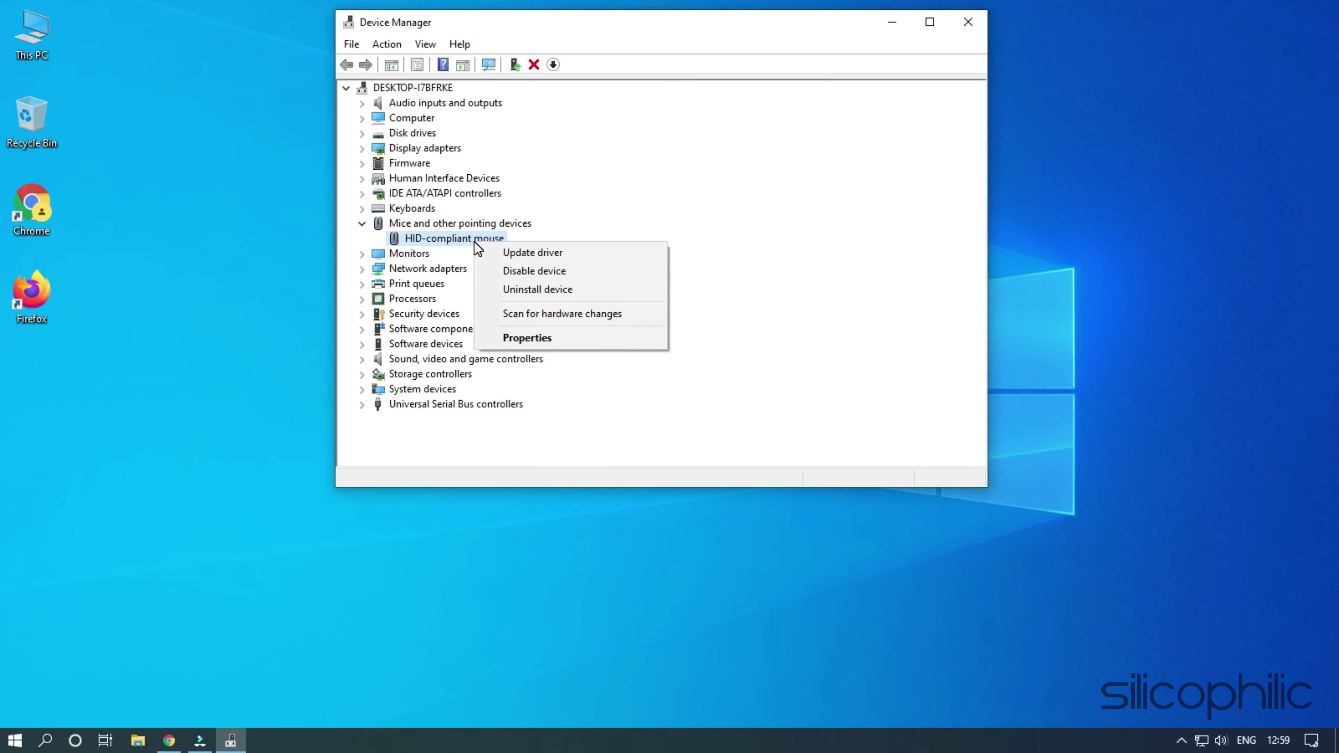
pyautogui.click(569, 253)
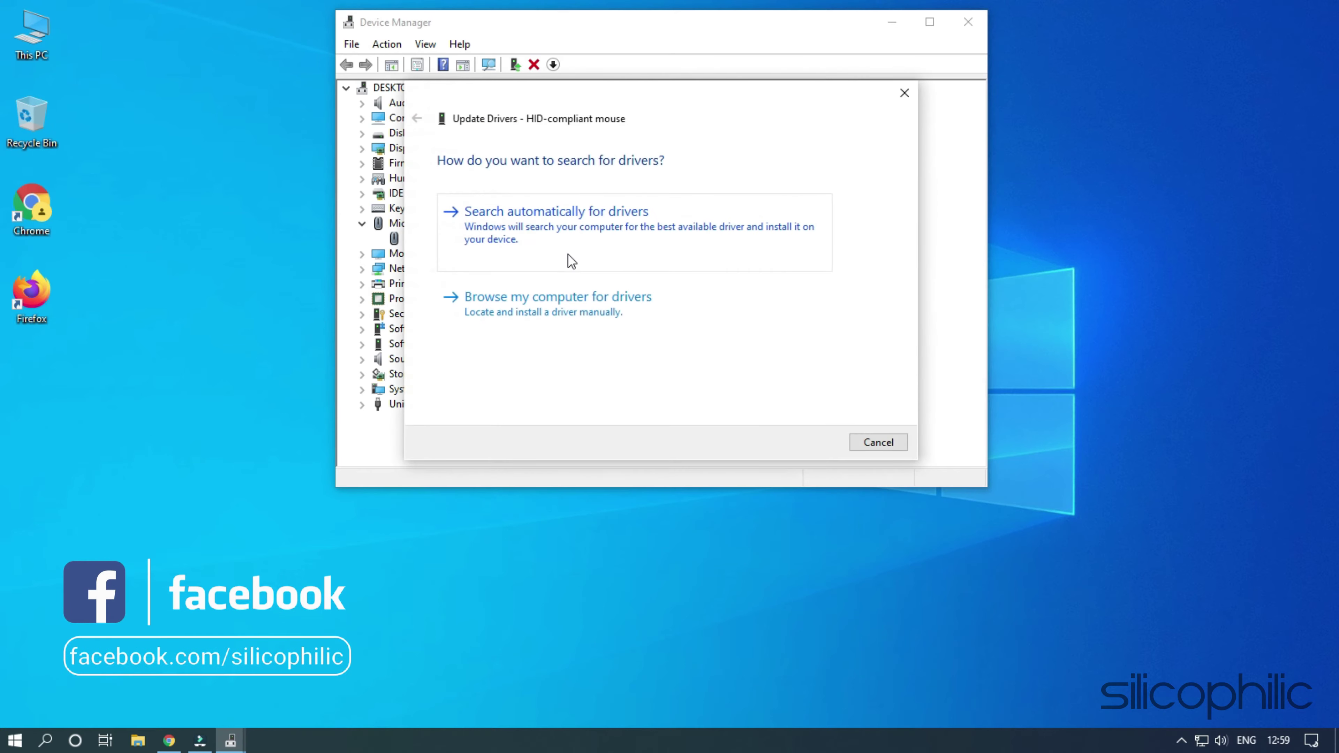
pyautogui.click(557, 261)
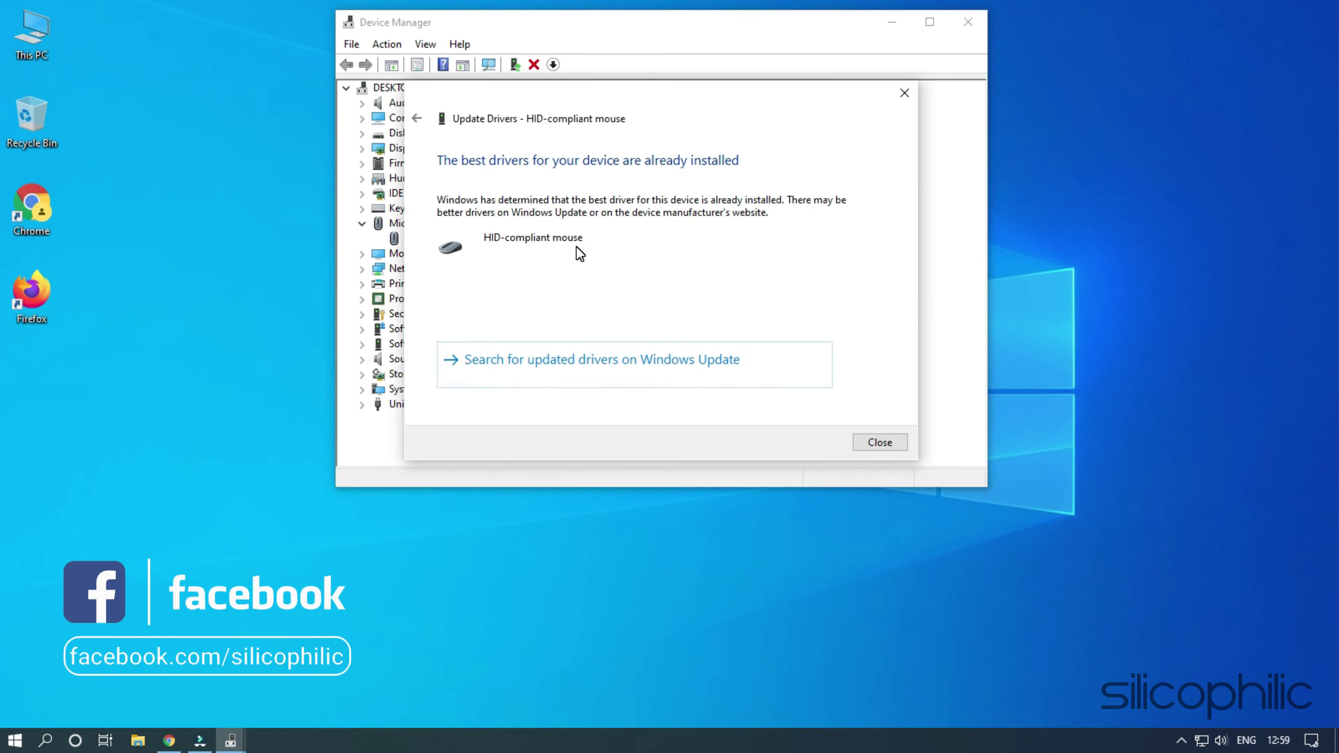
pyautogui.click(875, 444)
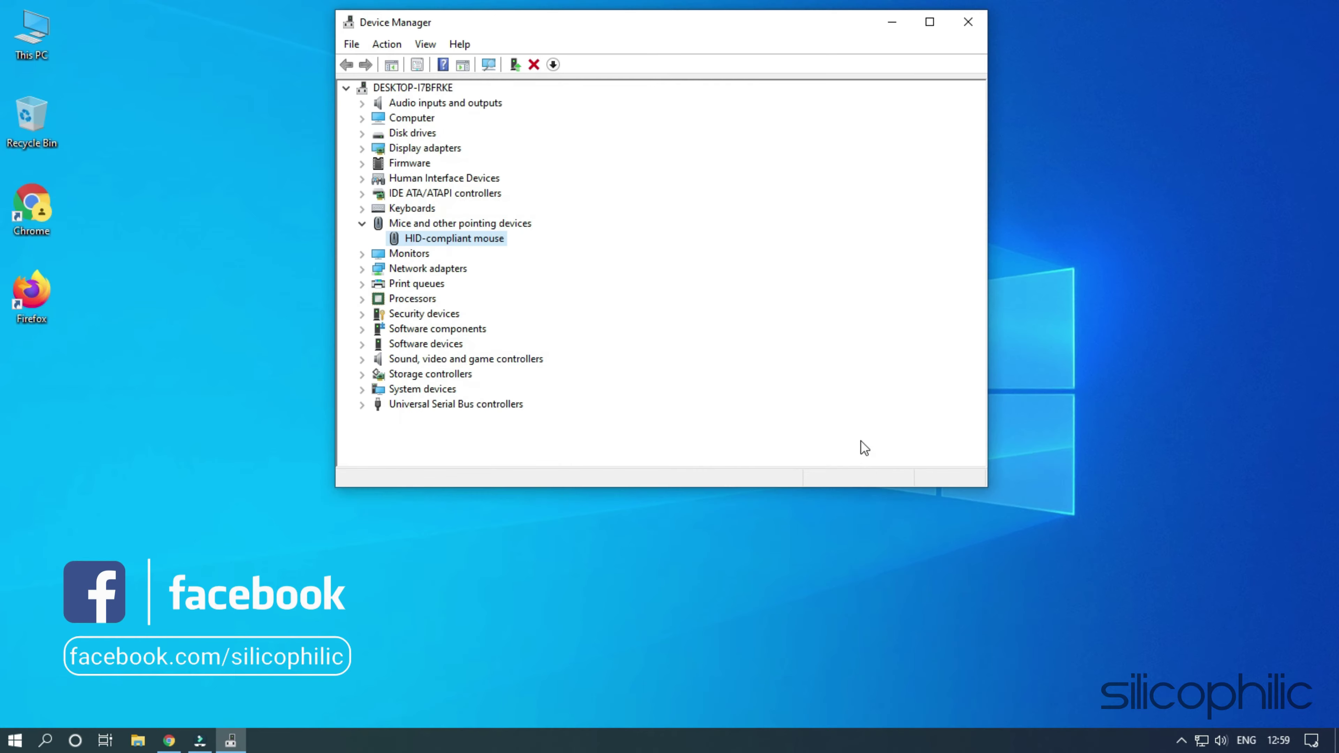
pyautogui.click(971, 28)
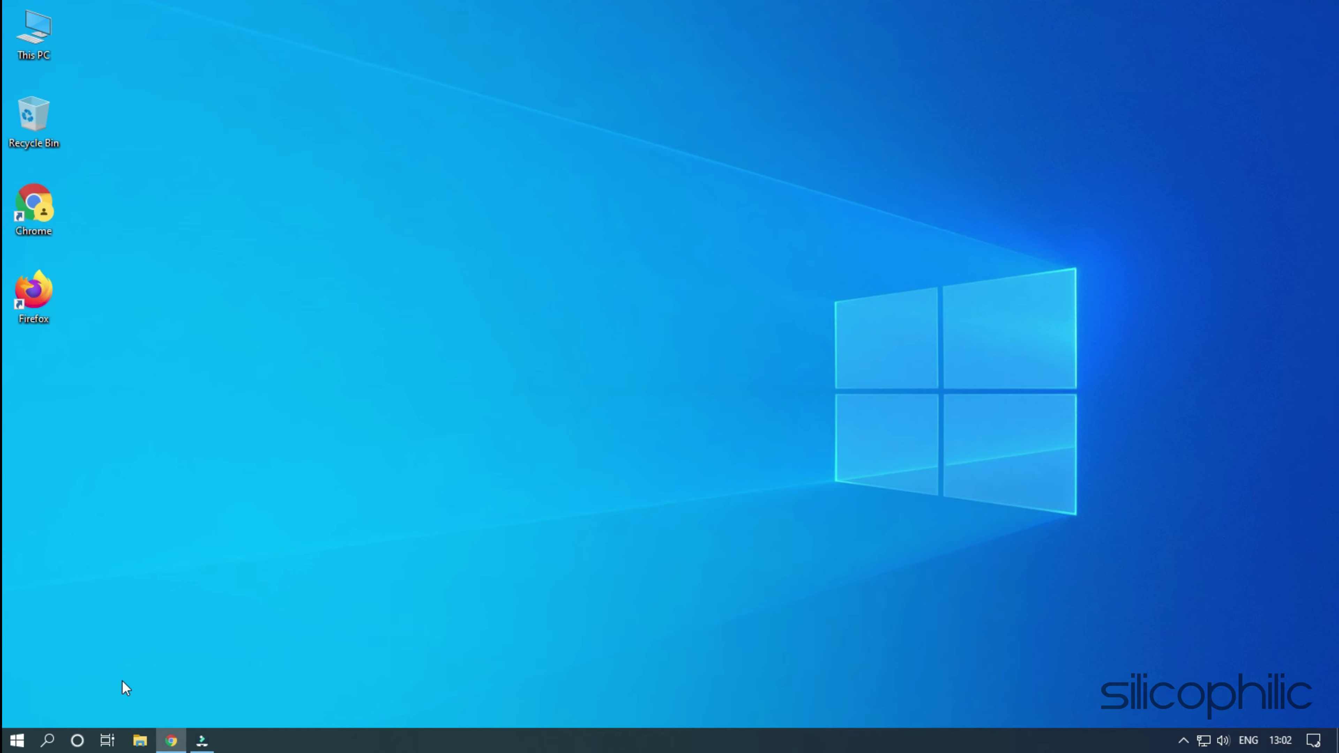
# Search Windows for "control" and open Control Panel, moving its window to the upper part of the desktop.
pyautogui.click(51, 745)
pyautogui.write('co')
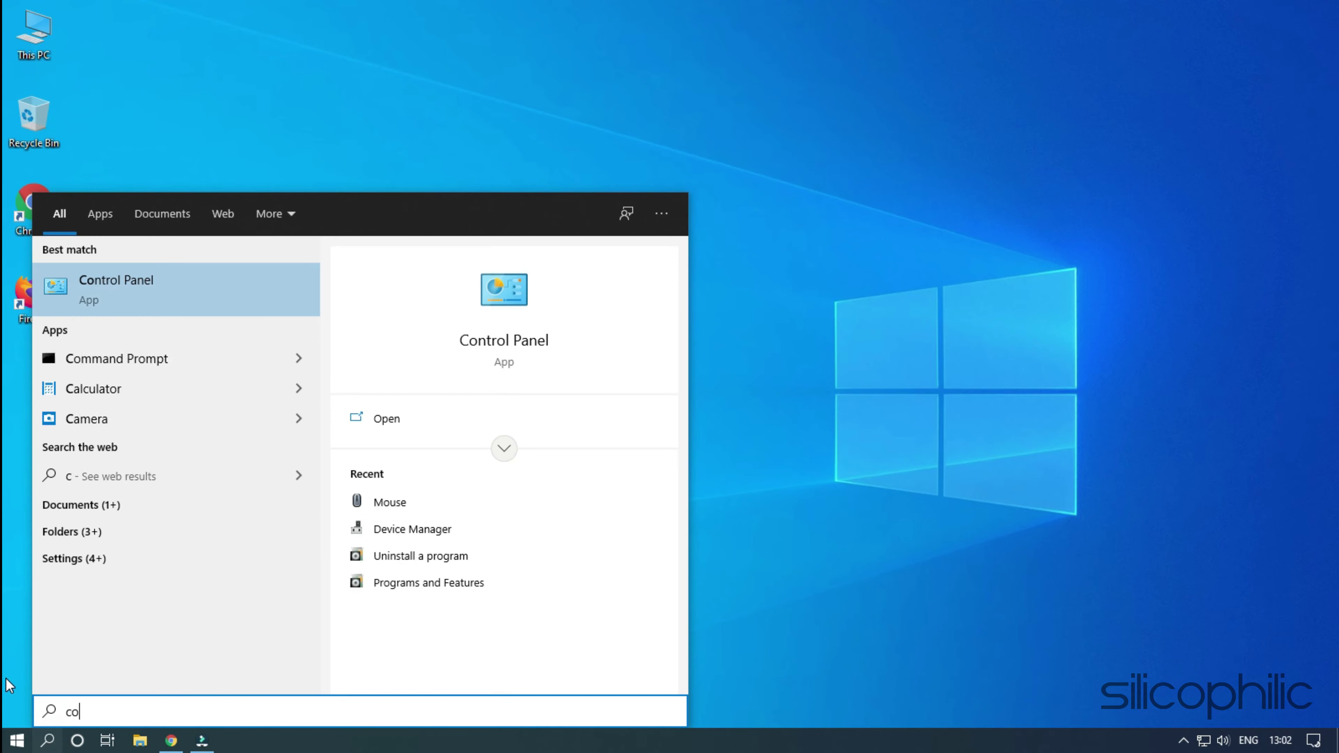
pyautogui.write('ntrol')
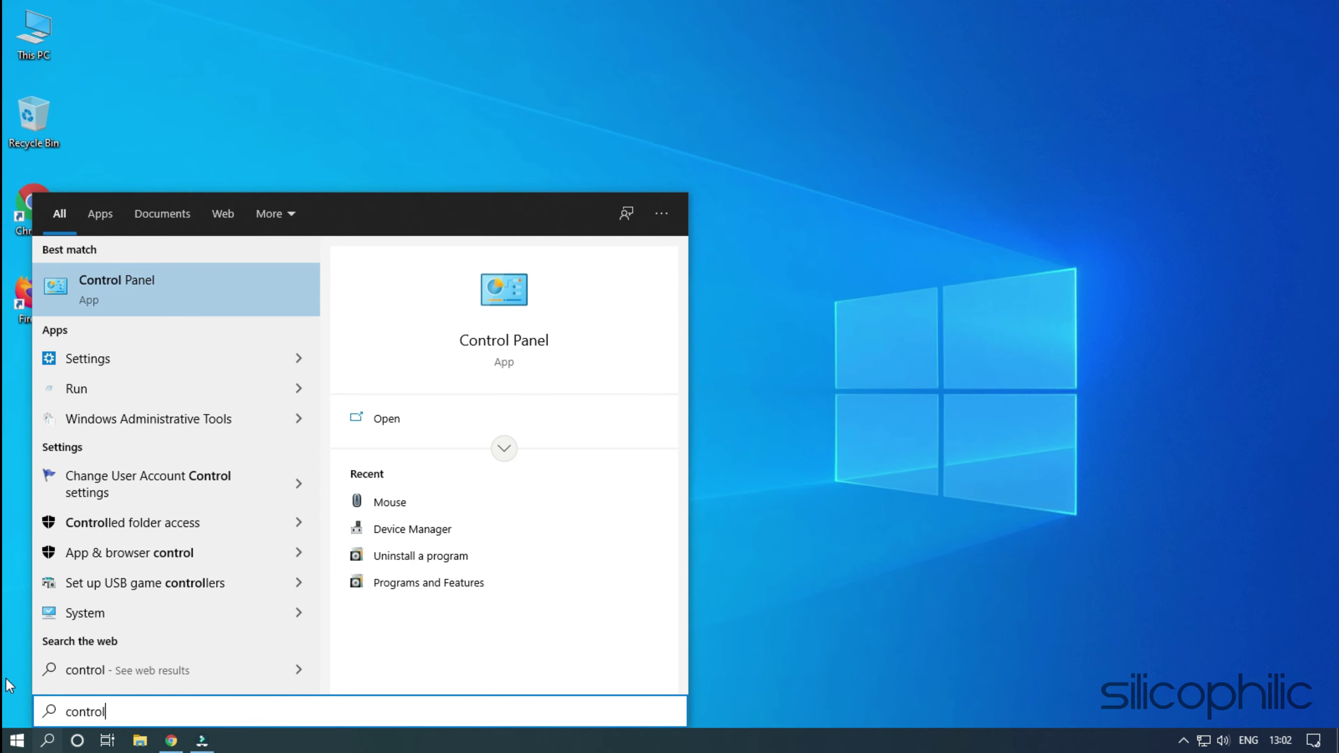
pyautogui.click(161, 278)
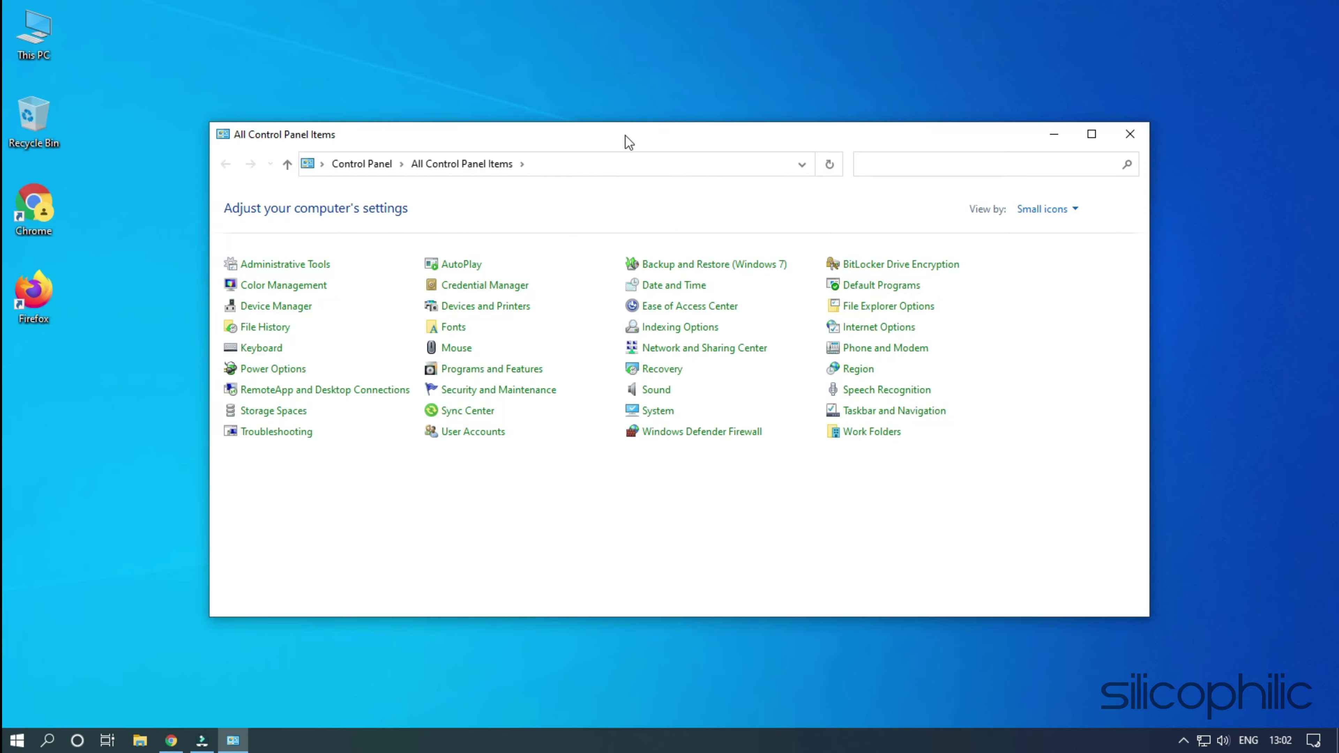
pyautogui.moveTo(626, 135); pyautogui.dragTo(716, 26)
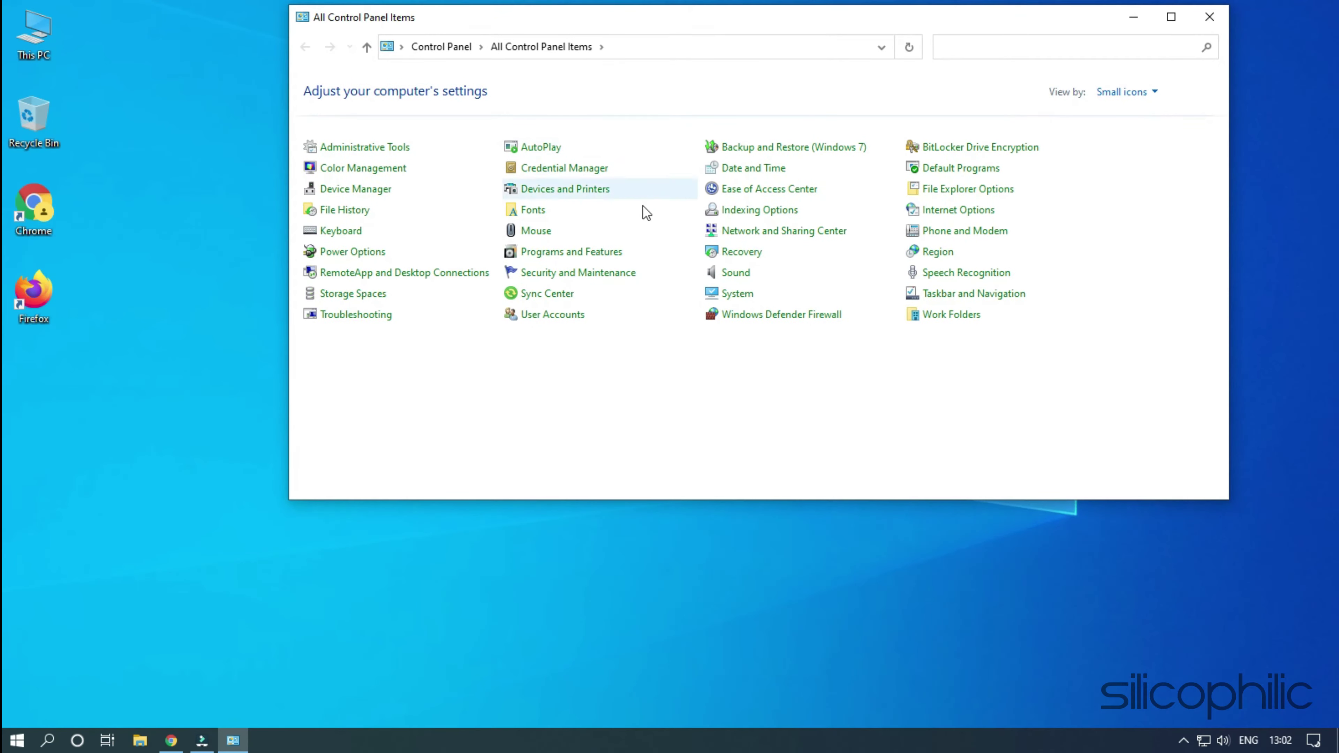
# Turn off Enhance pointer precision in the Mouse pointer options, apply the change, and close Control Panel.
pyautogui.click(524, 236)
pyautogui.moveTo(400, 187); pyautogui.dragTo(767, 23)
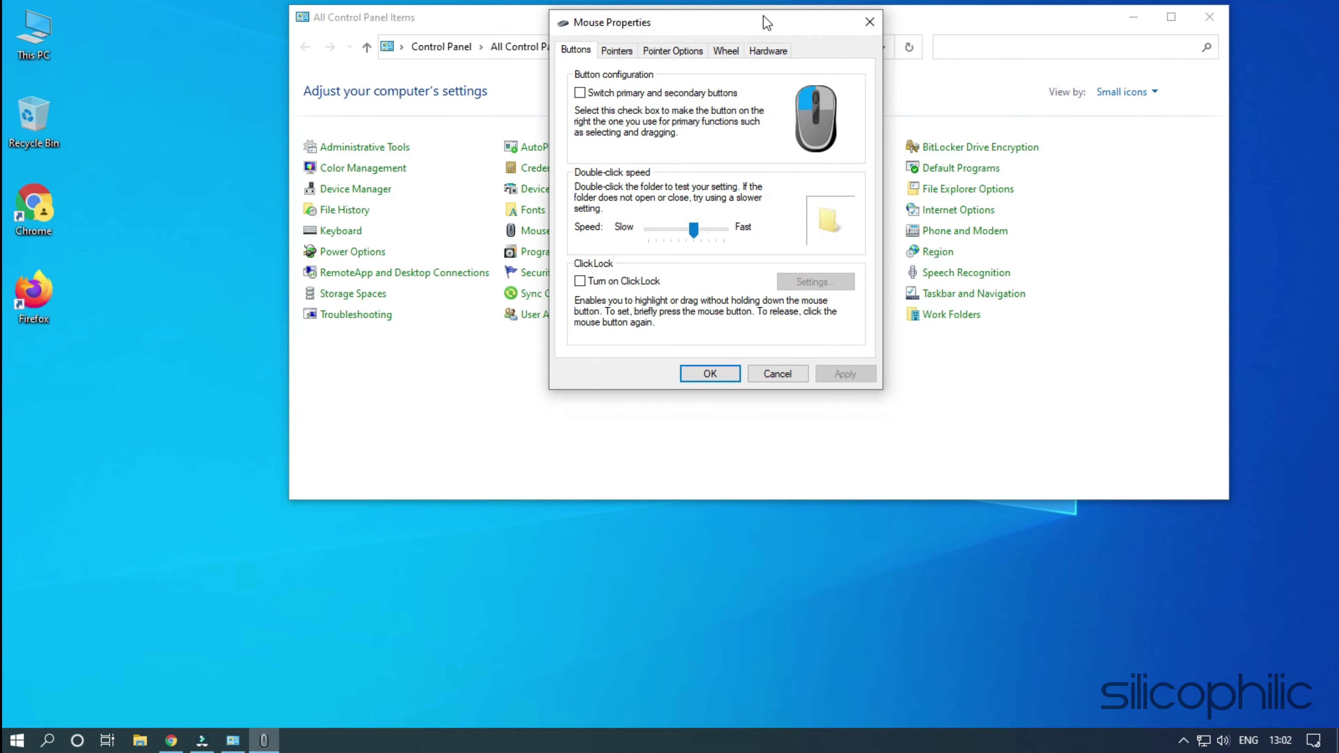
pyautogui.click(673, 56)
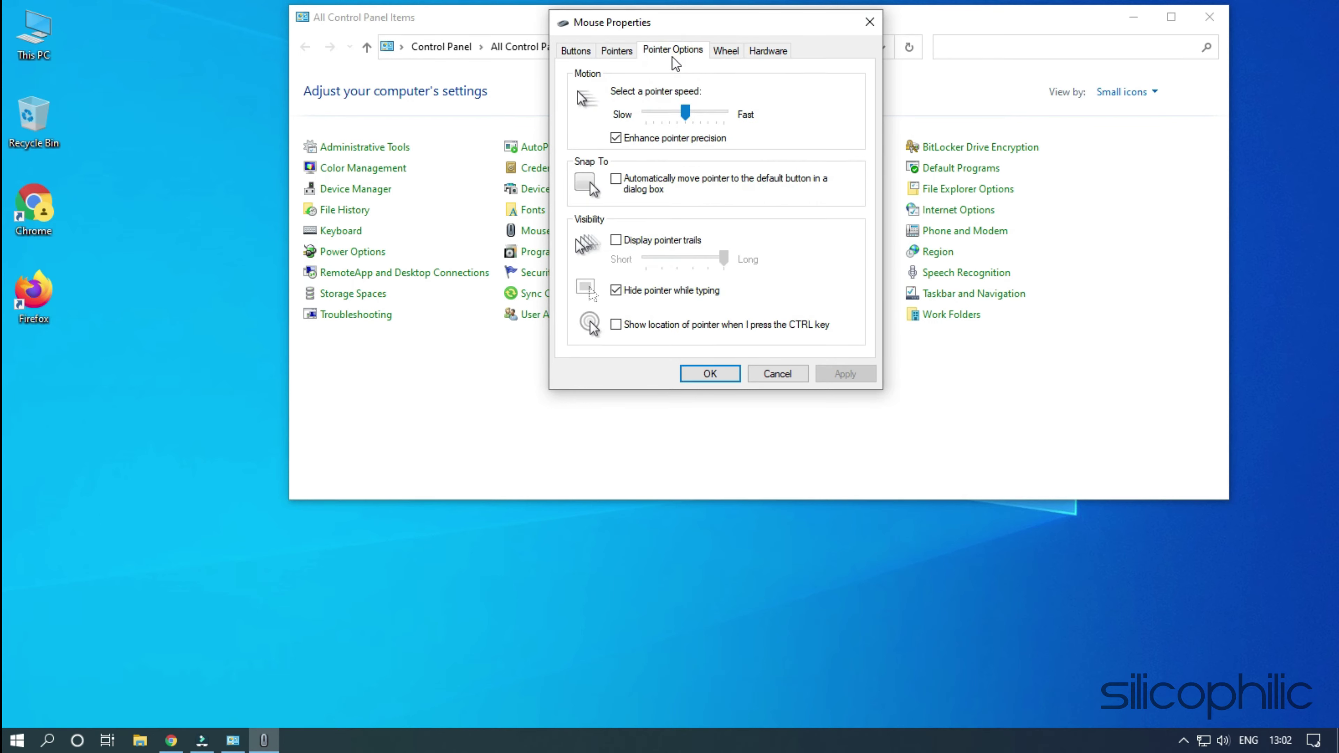
pyautogui.click(618, 141)
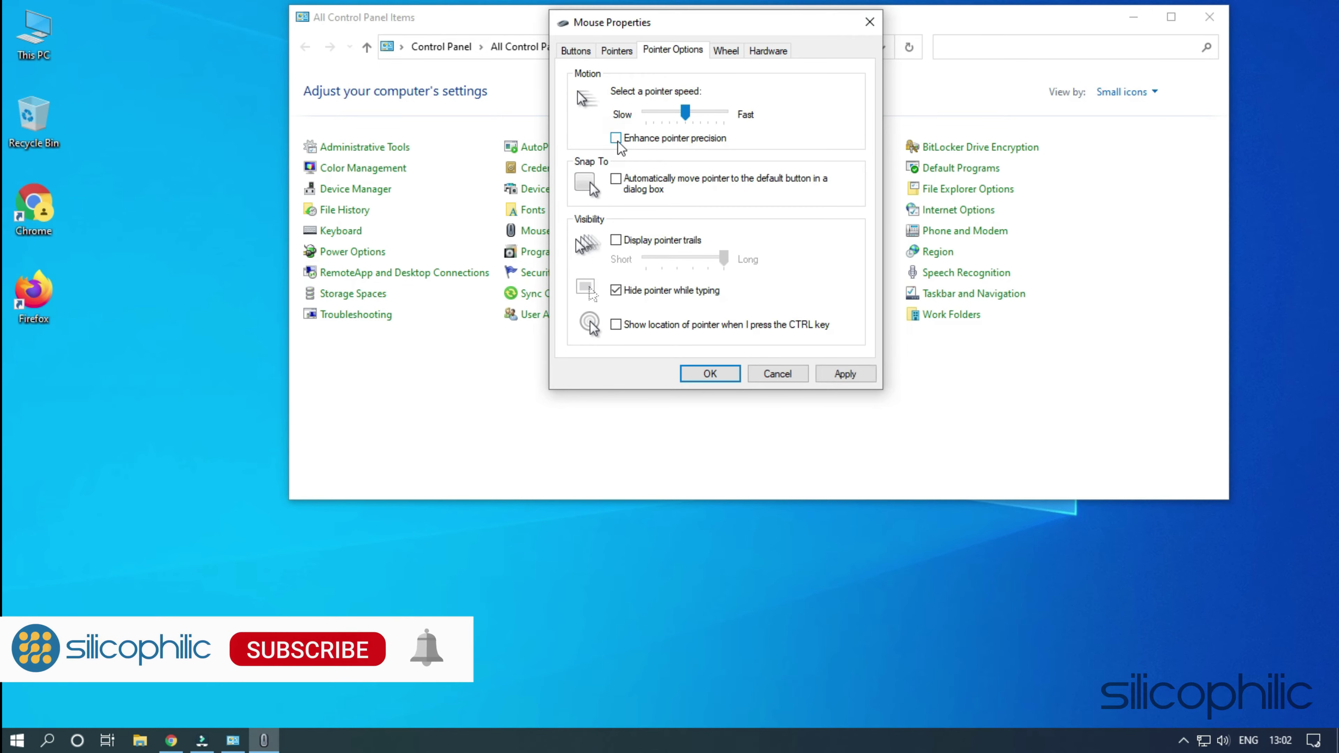
pyautogui.click(842, 373)
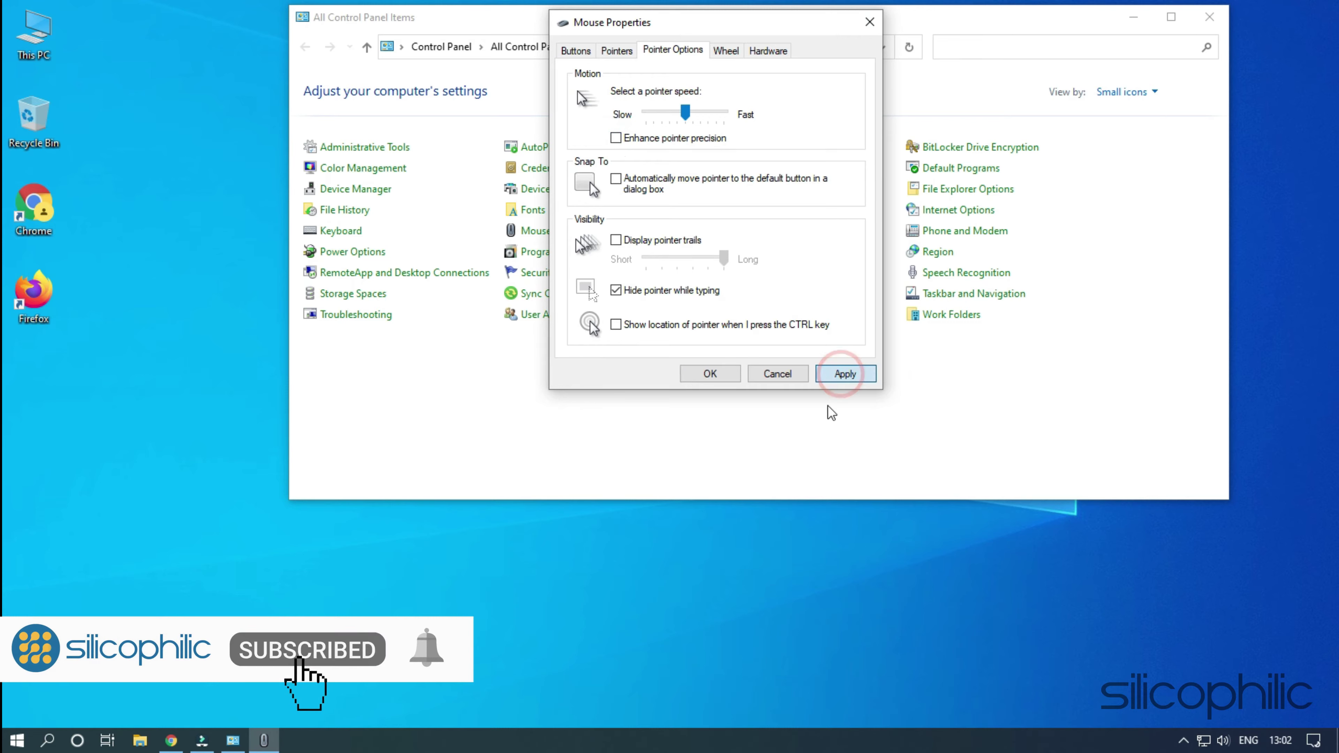
pyautogui.click(698, 374)
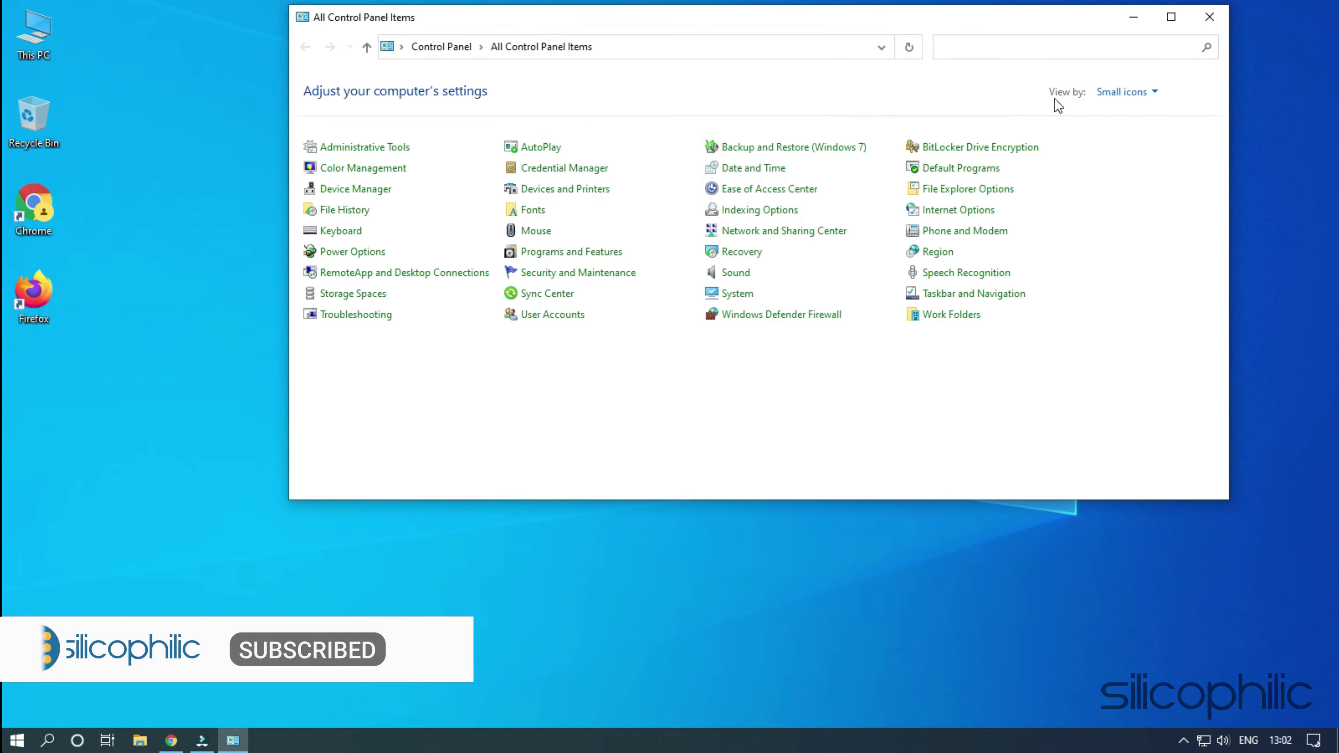
pyautogui.click(1220, 21)
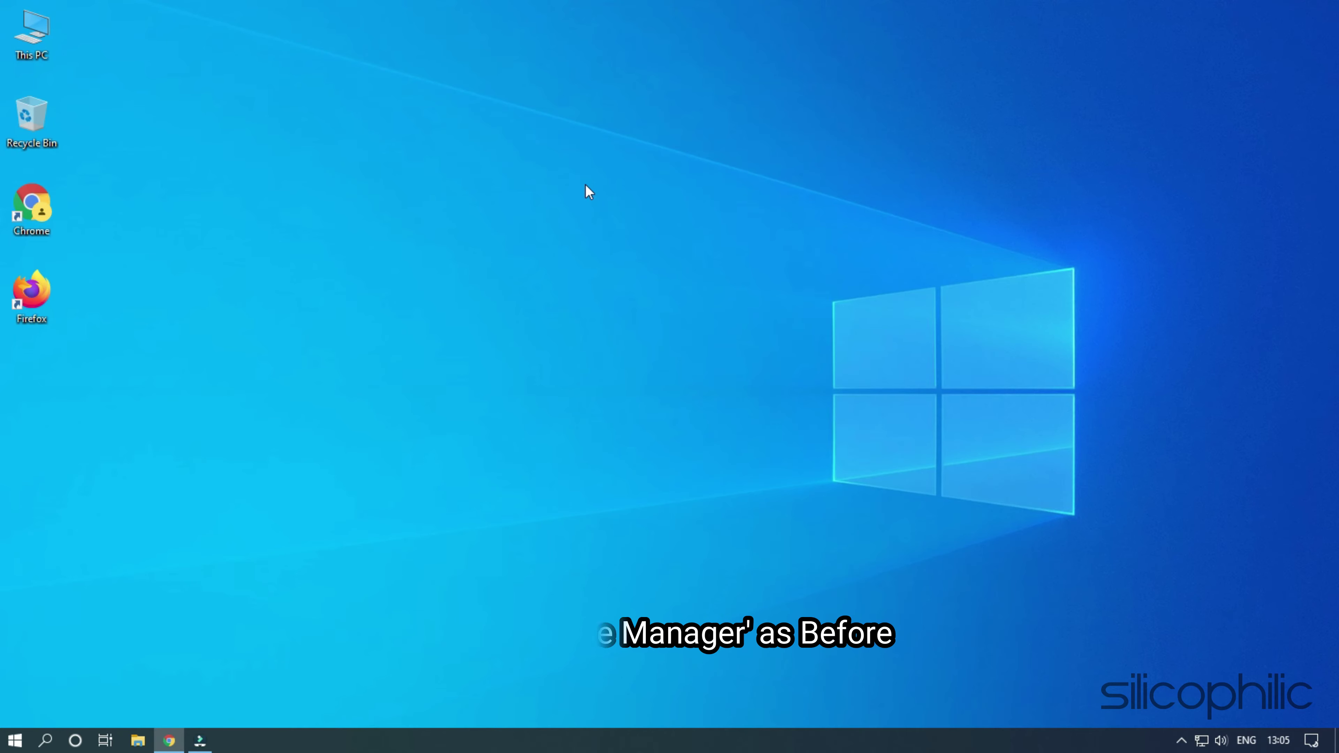
# Open Device Manager and move its window to the upper middle of the desktop.
pyautogui.rightClick(15, 741)
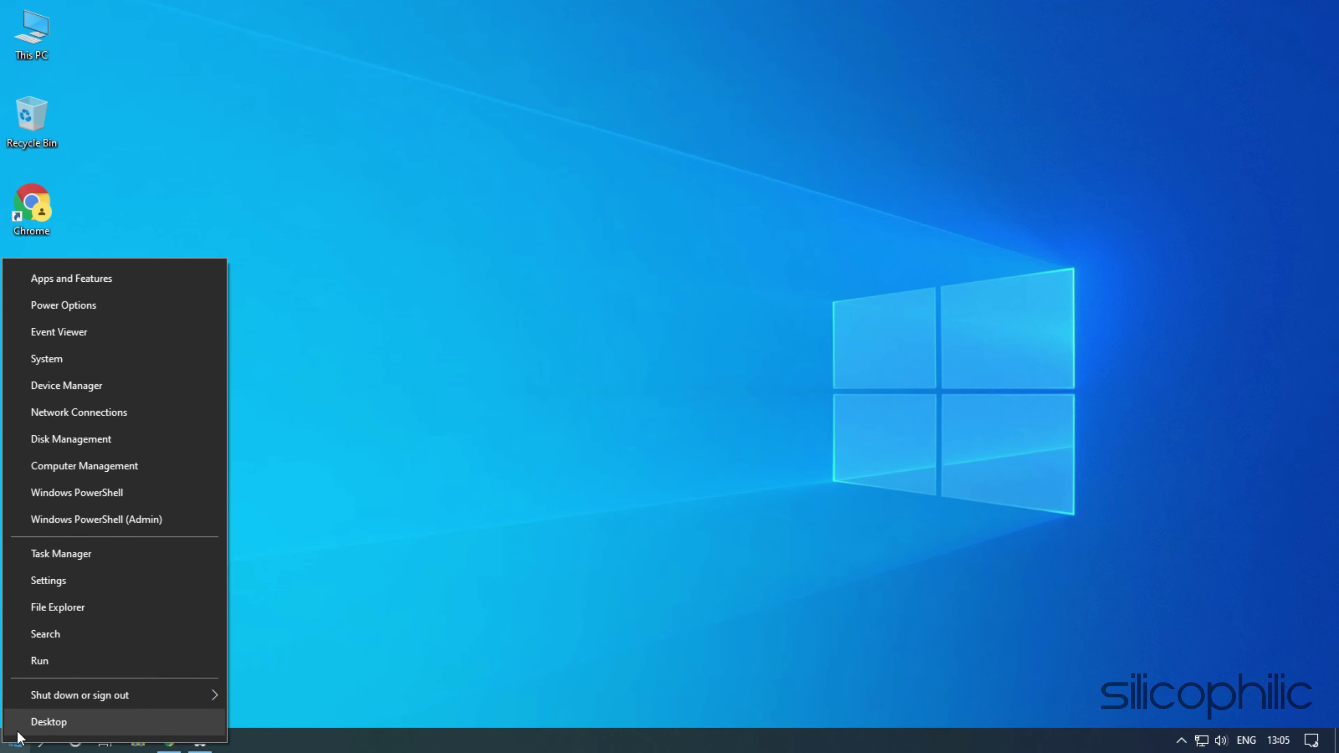
pyautogui.click(118, 394)
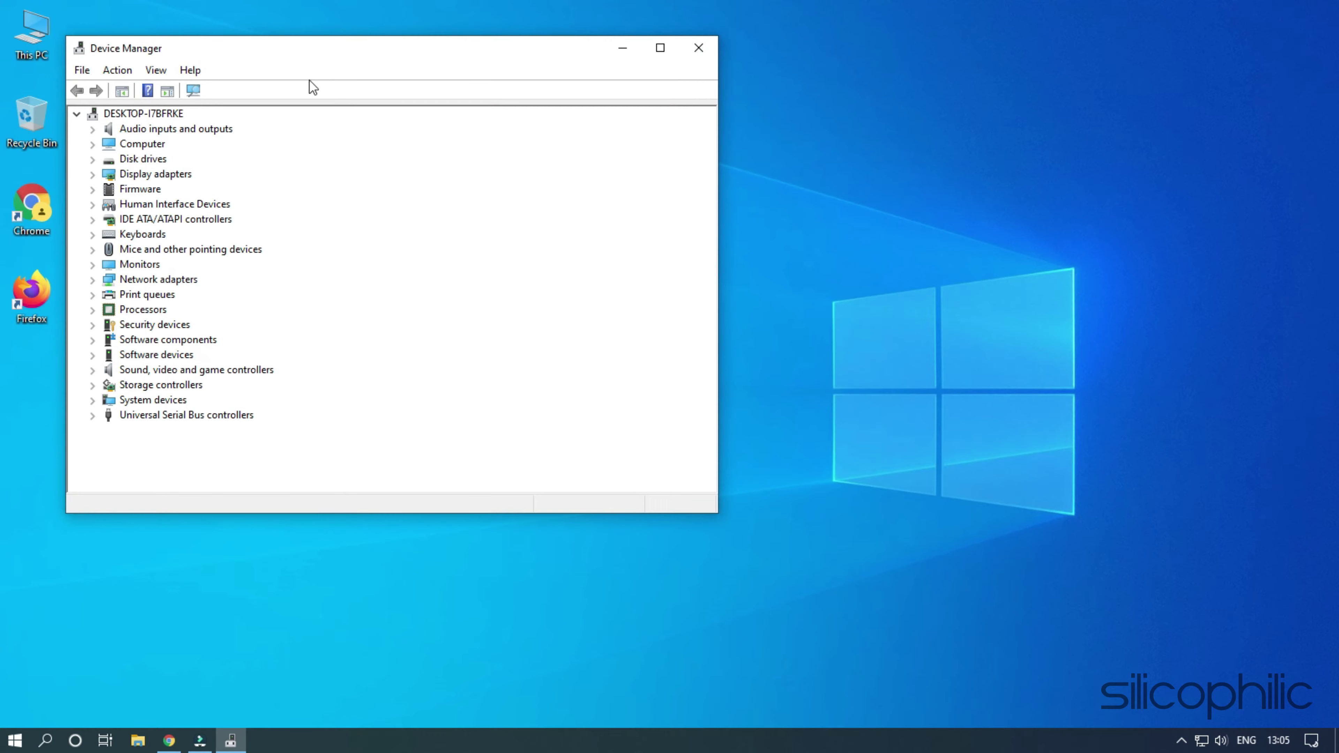
pyautogui.moveTo(337, 54); pyautogui.dragTo(628, 27)
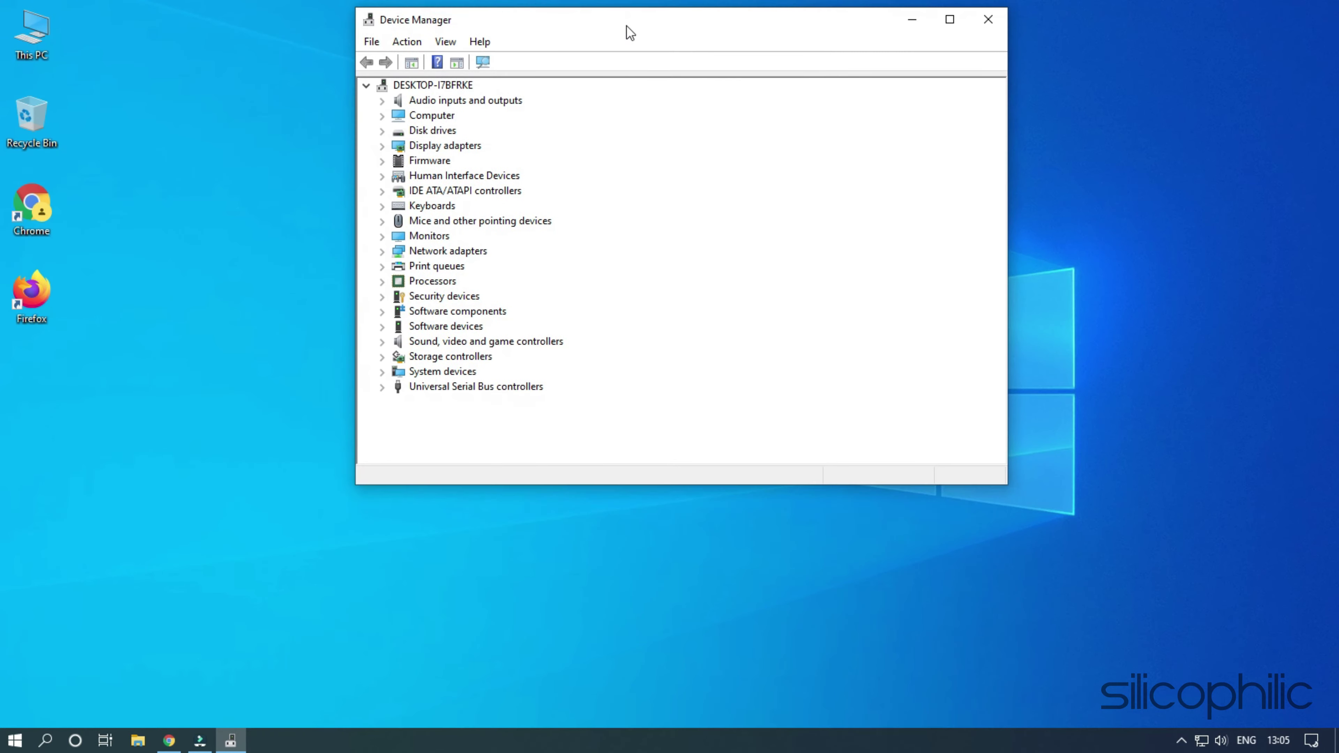
# Check the Roll Back Driver option in the HID-compliant mouse's driver properties, and close Device Manager.
pyautogui.click(384, 224)
pyautogui.click(504, 238)
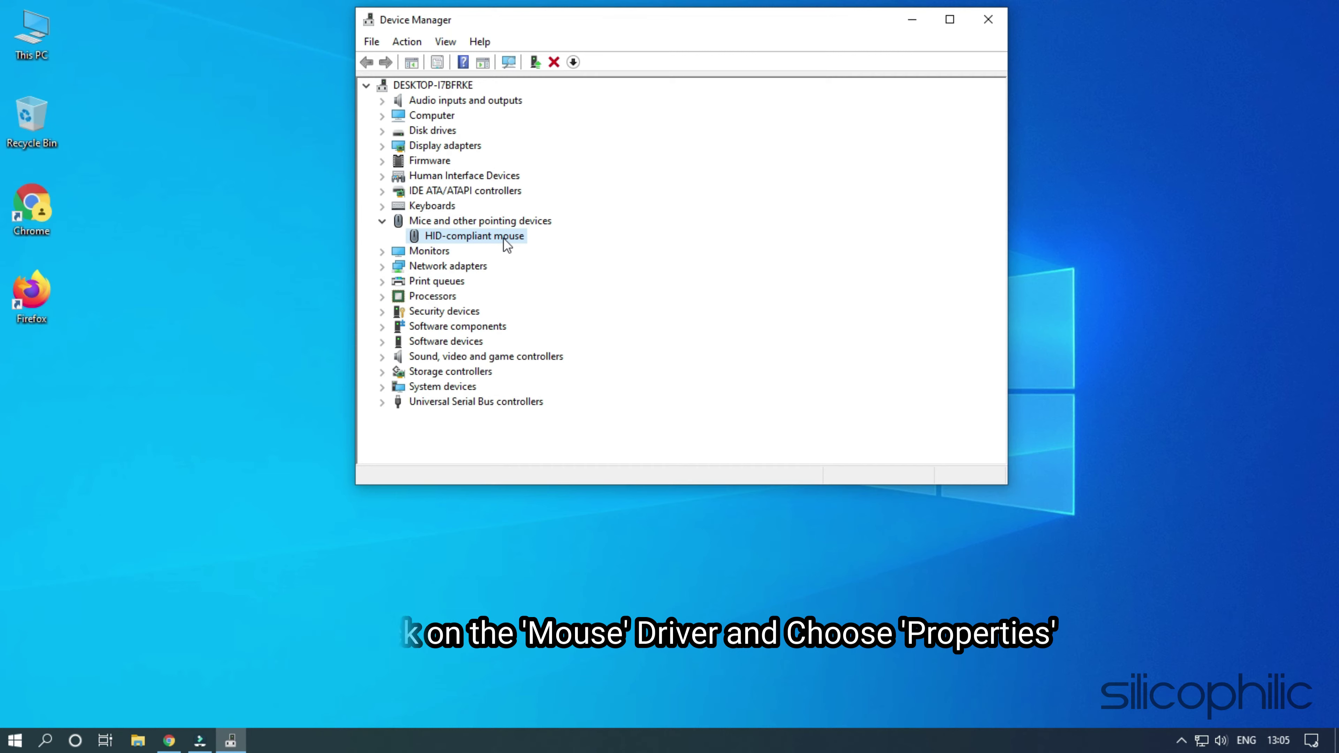
pyautogui.rightClick(504, 238)
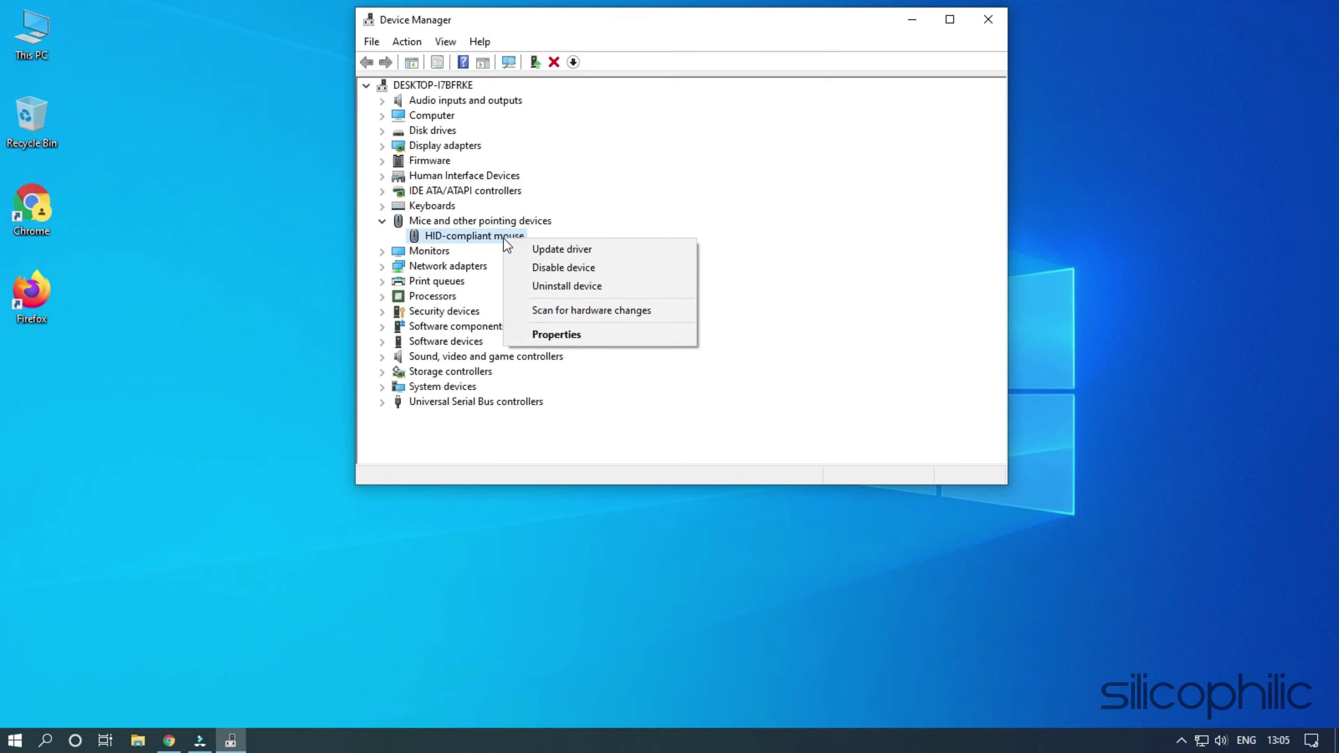
pyautogui.click(598, 335)
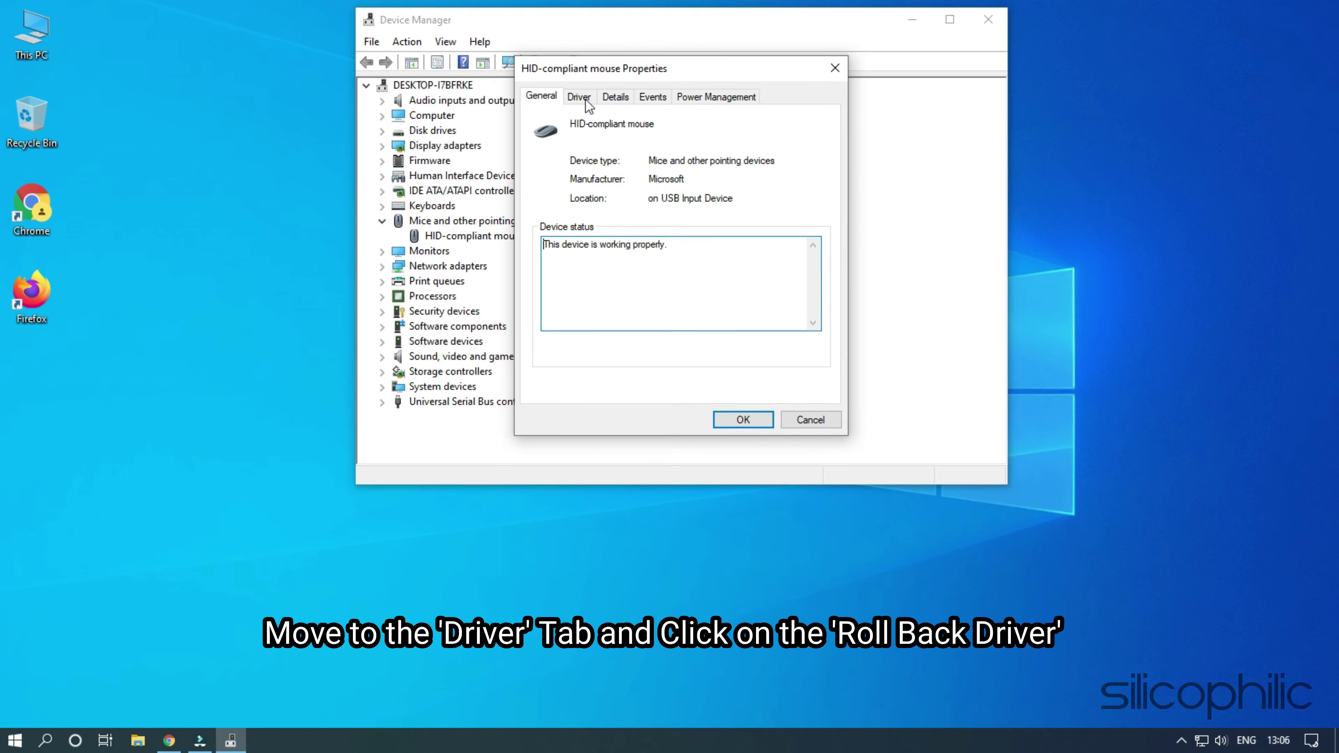
pyautogui.click(586, 100)
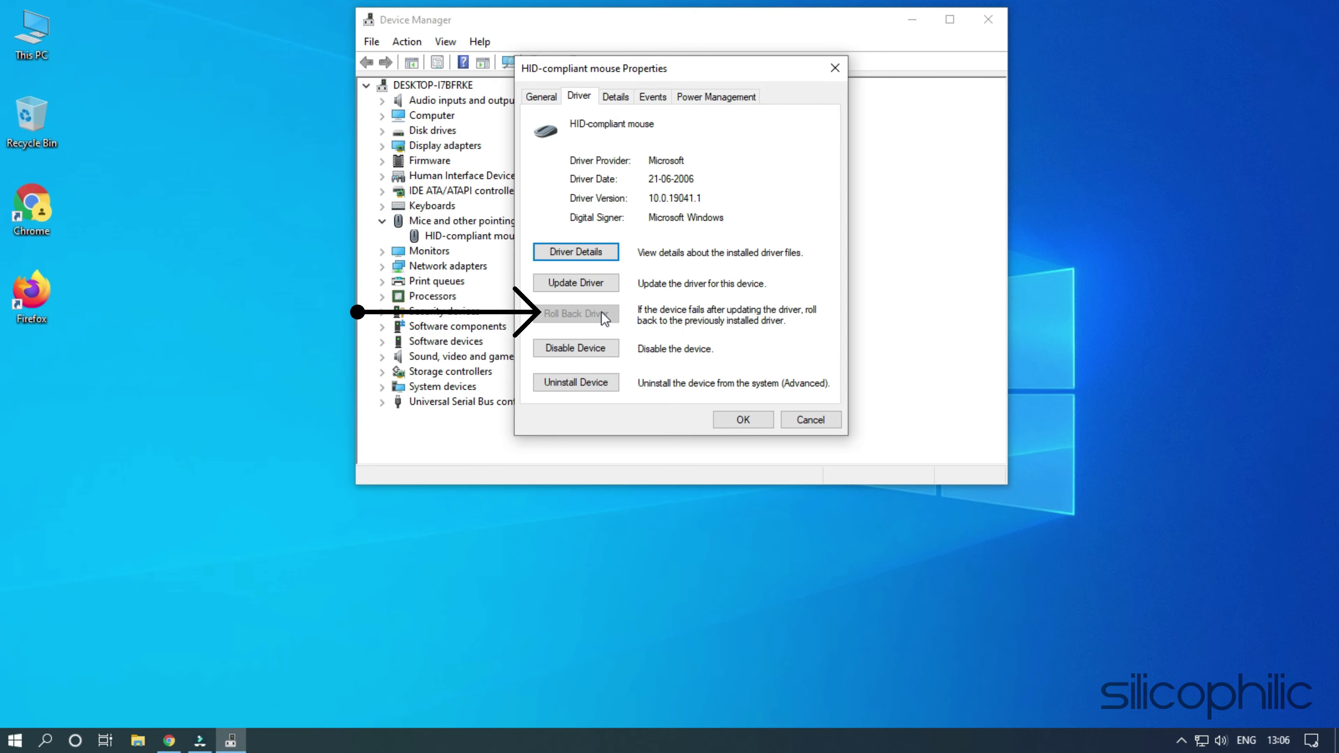
pyautogui.click(744, 420)
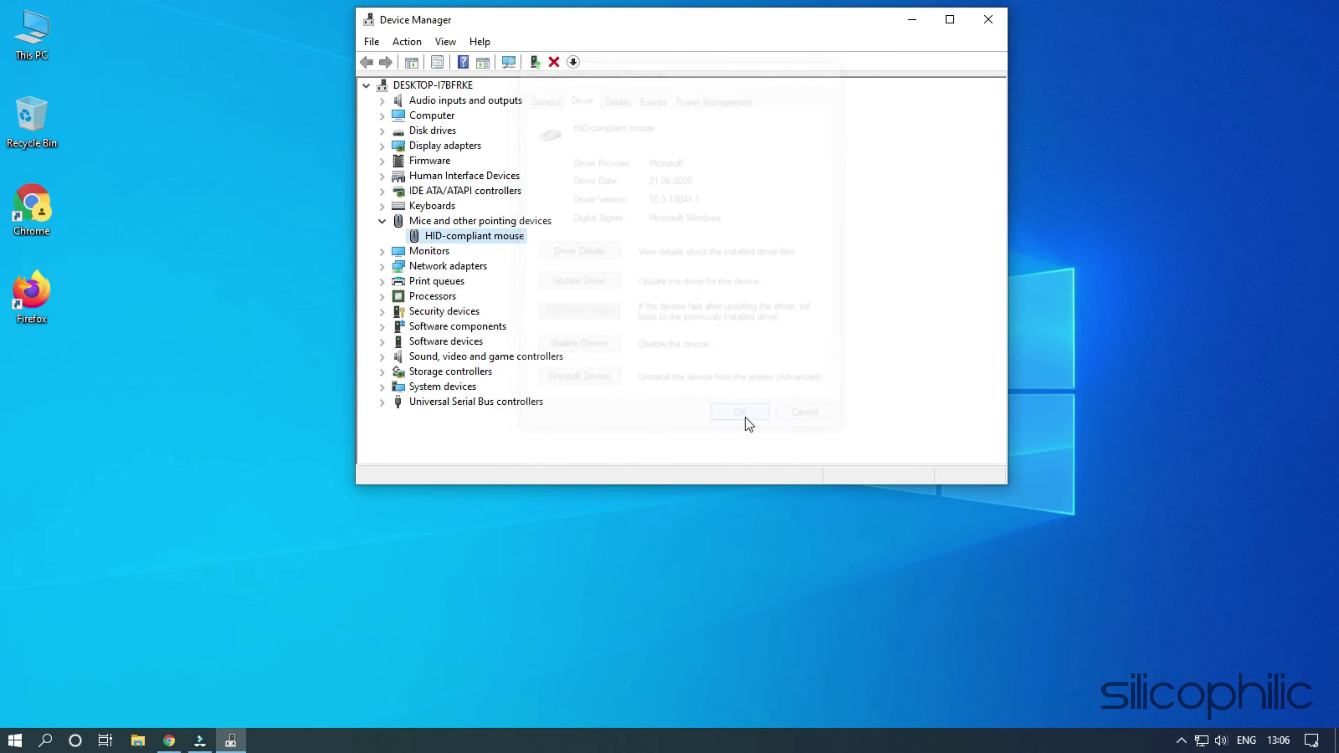
pyautogui.click(995, 20)
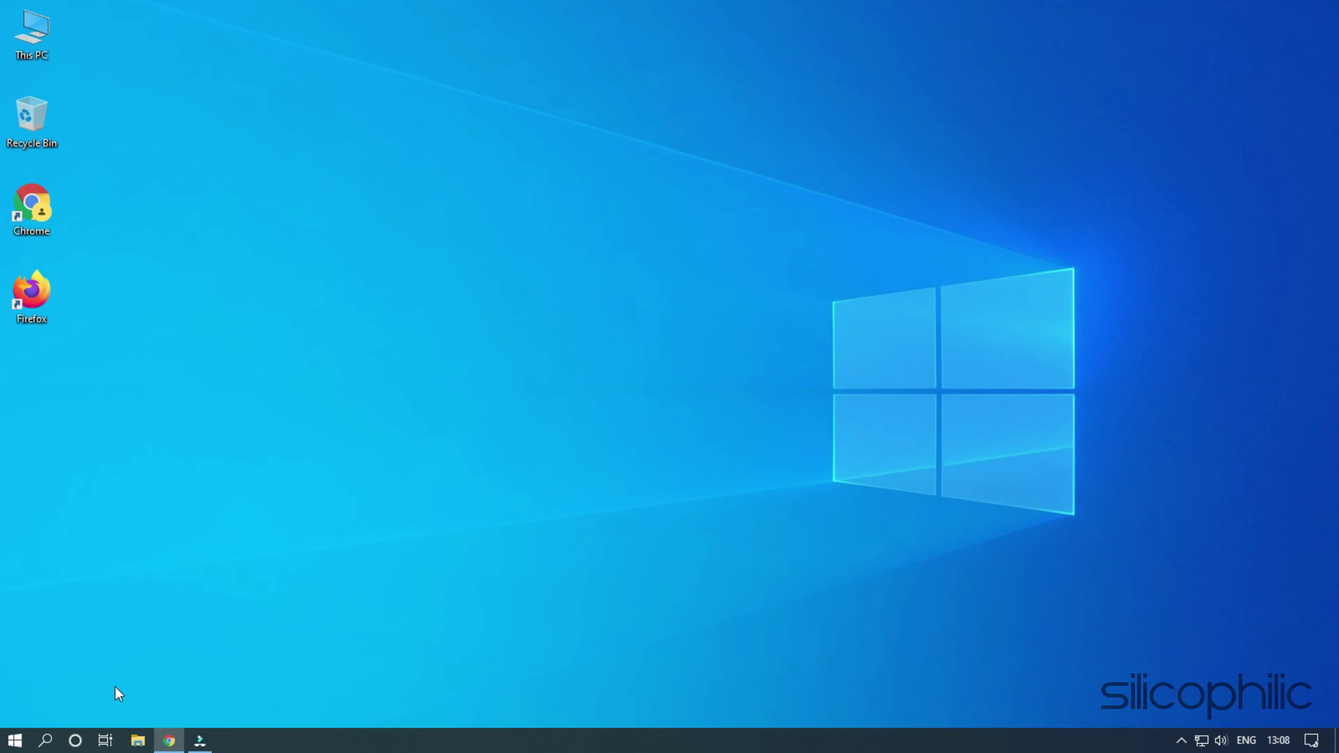
# Open Control Panel from the recent searches and bring up the Mouse properties.
pyautogui.click(45, 741)
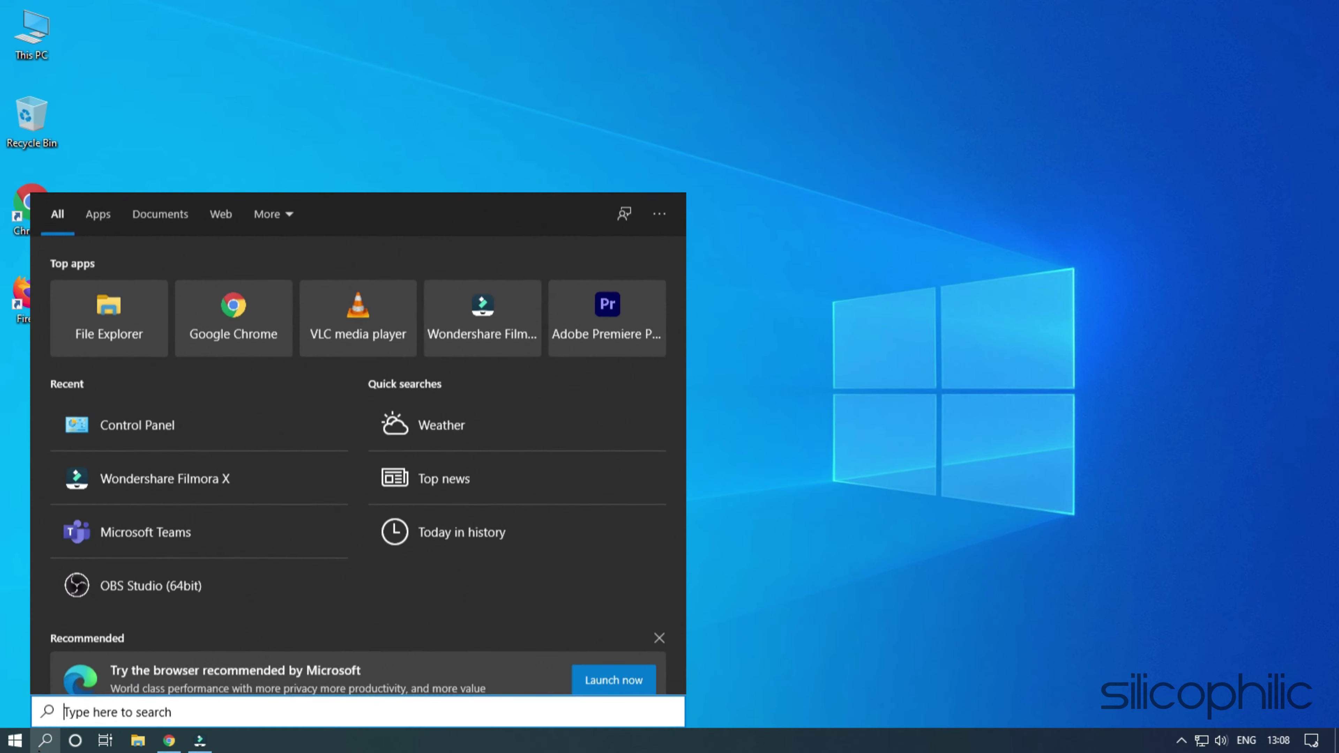
pyautogui.click(168, 431)
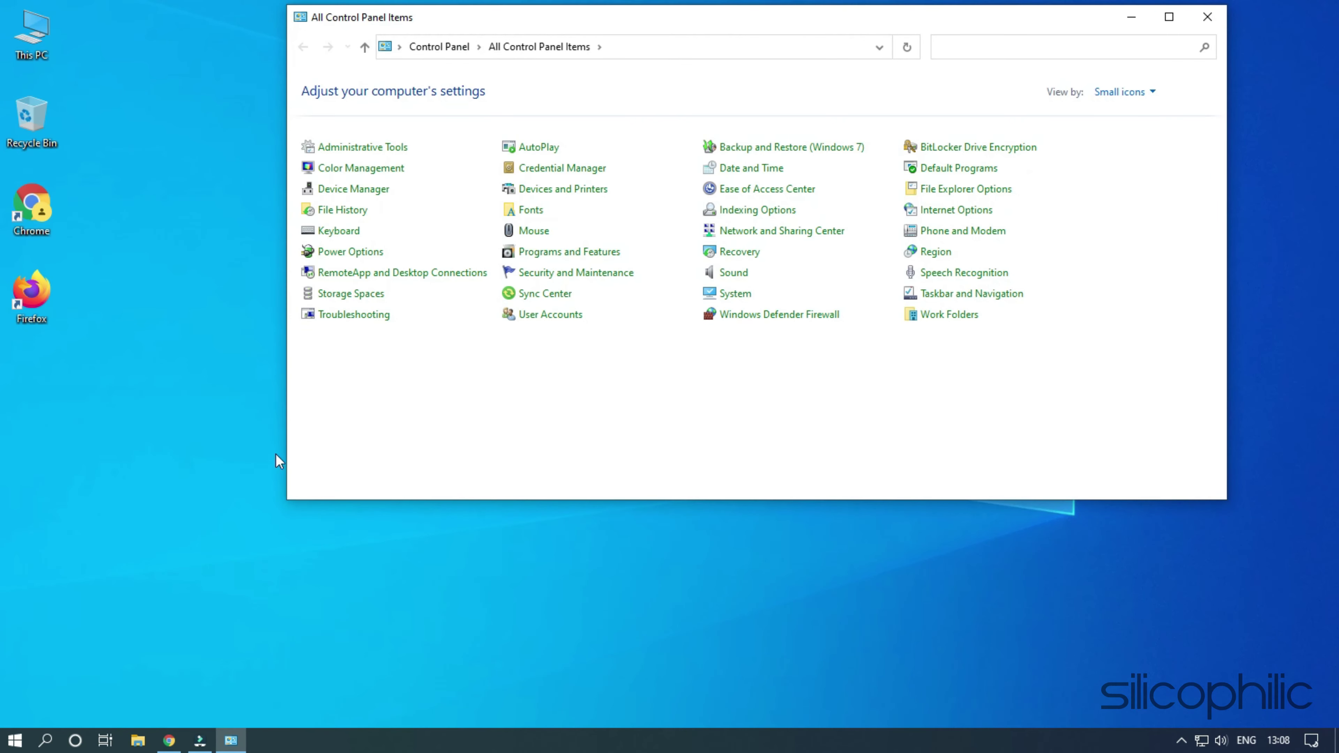
pyautogui.click(549, 235)
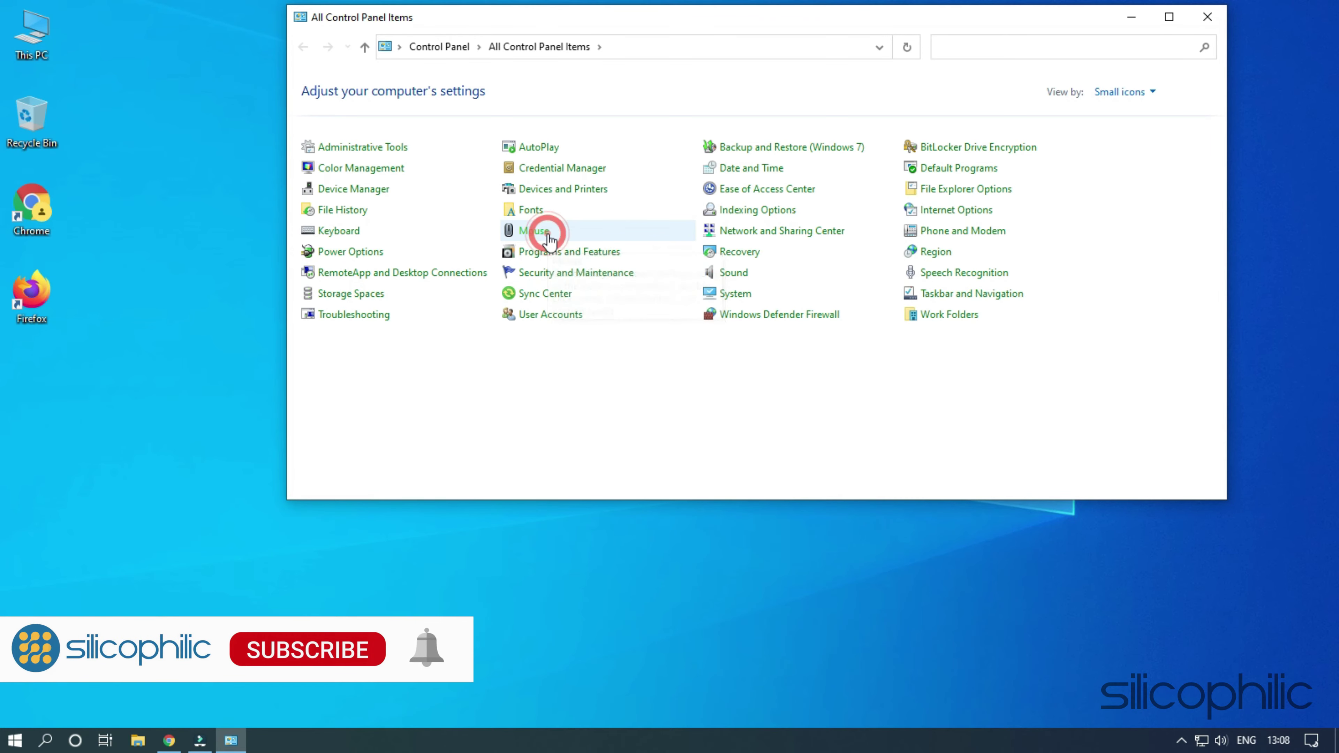
pyautogui.moveTo(257, 94); pyautogui.dragTo(726, 9)
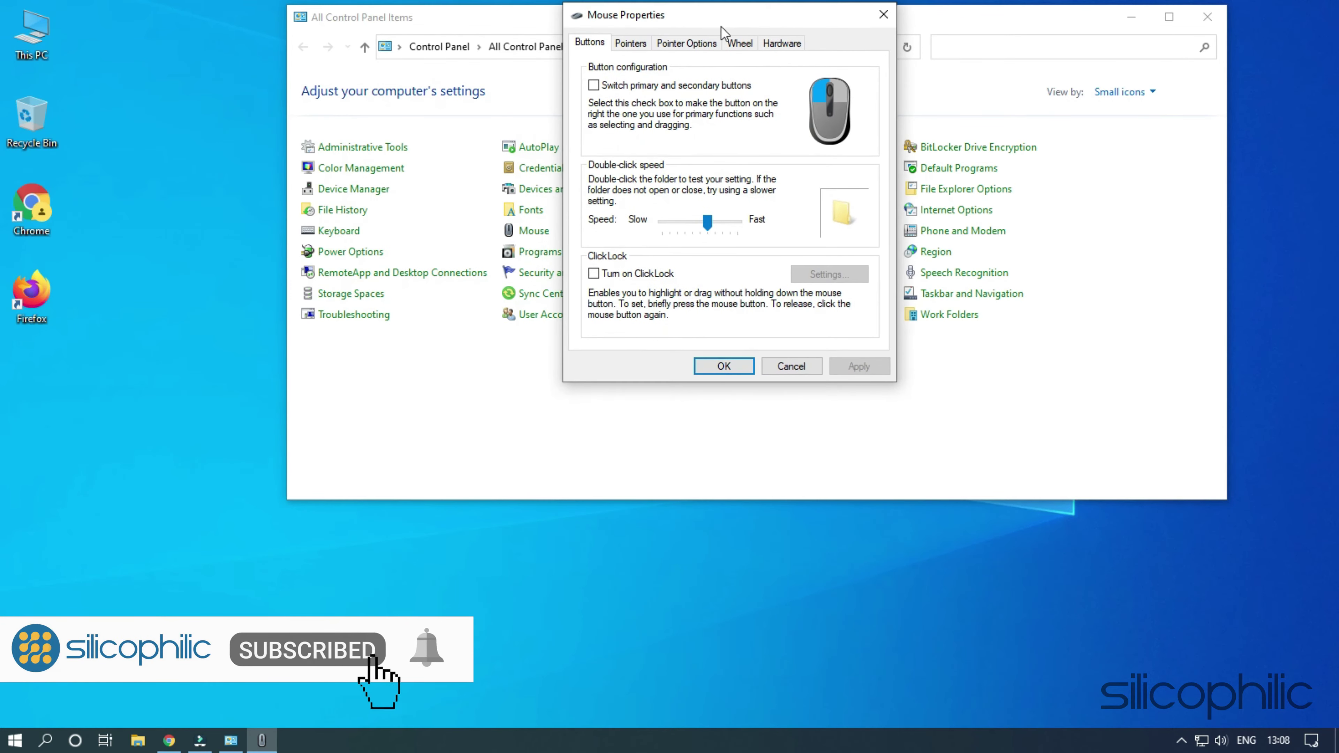
# Turn off Hide pointer while typing in the pointer options, apply the change, and close Control Panel.
pyautogui.click(683, 48)
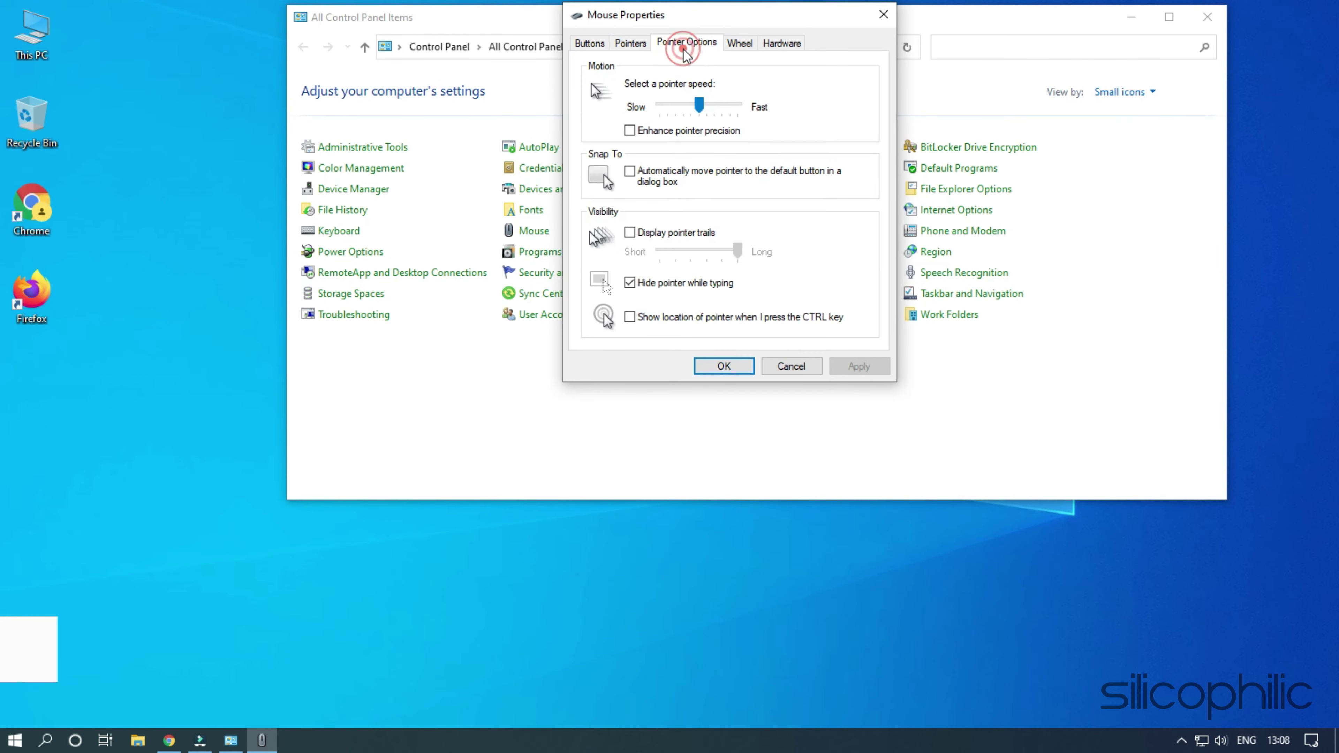
pyautogui.click(630, 285)
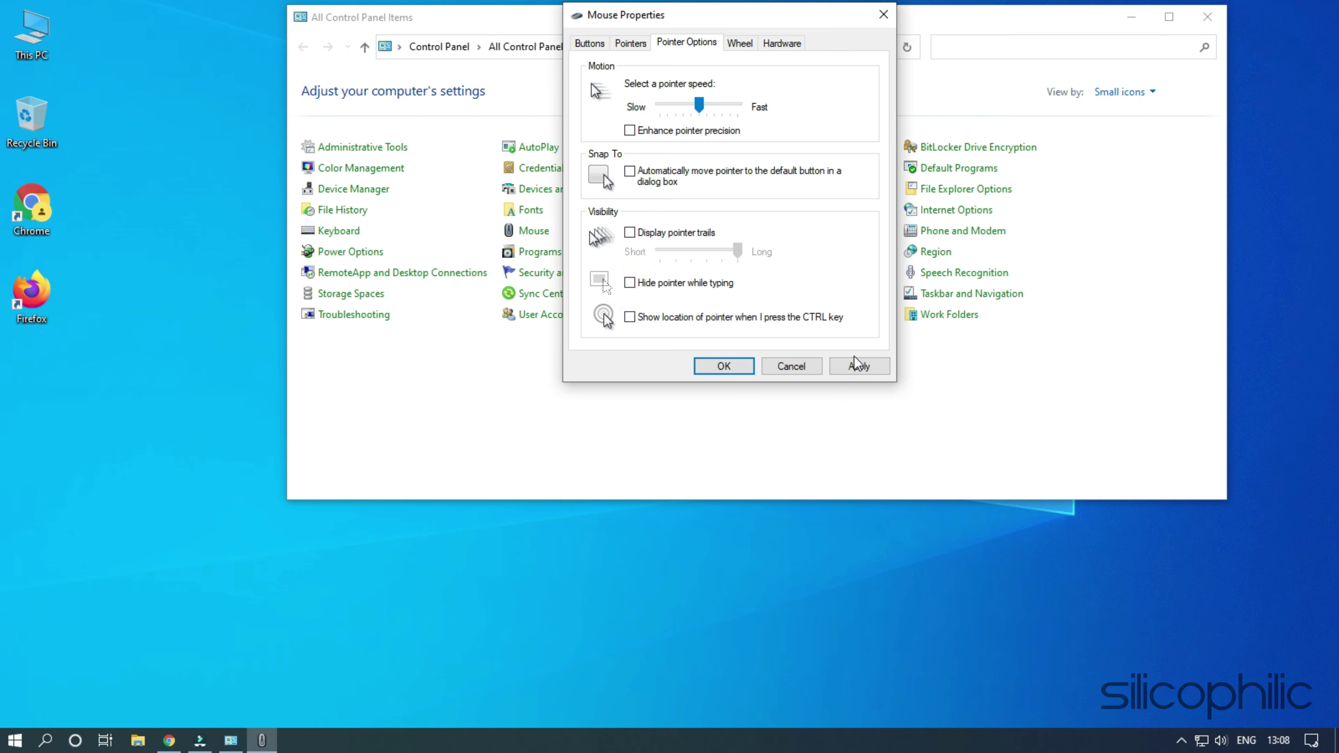
pyautogui.click(846, 366)
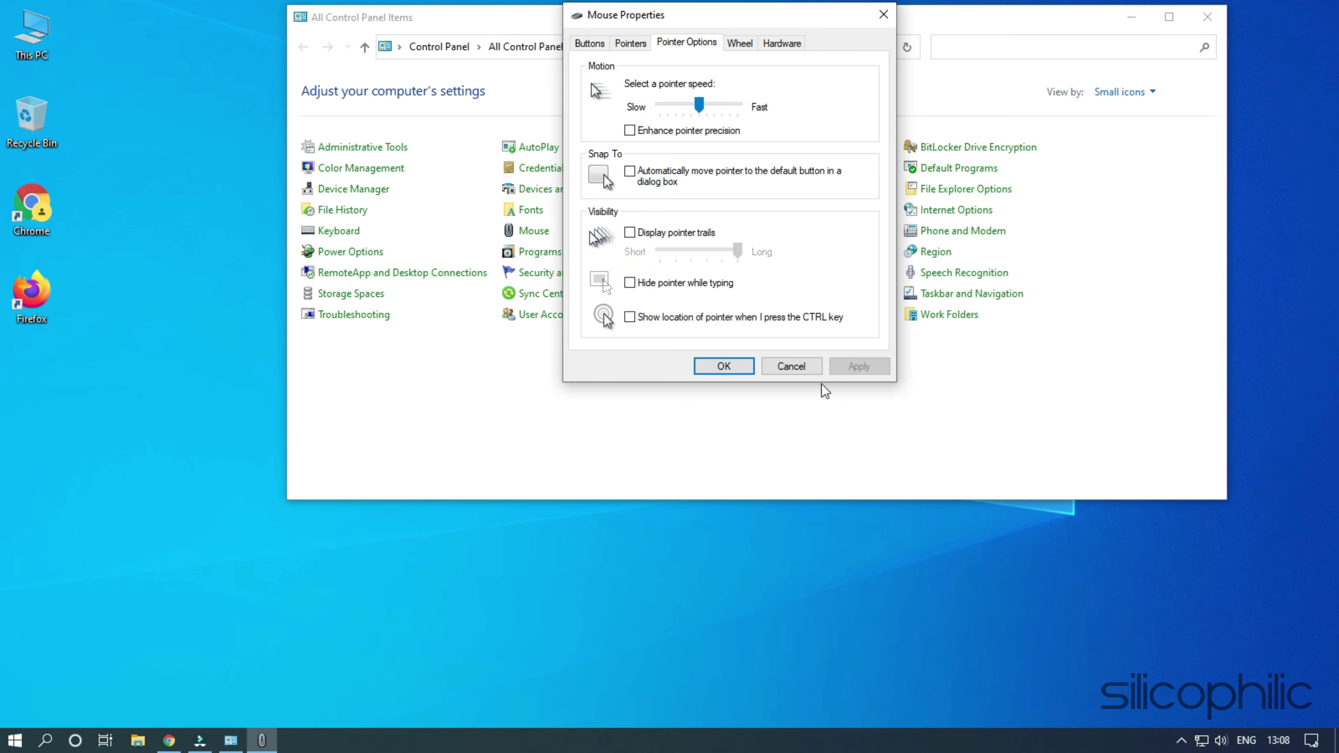
pyautogui.click(718, 367)
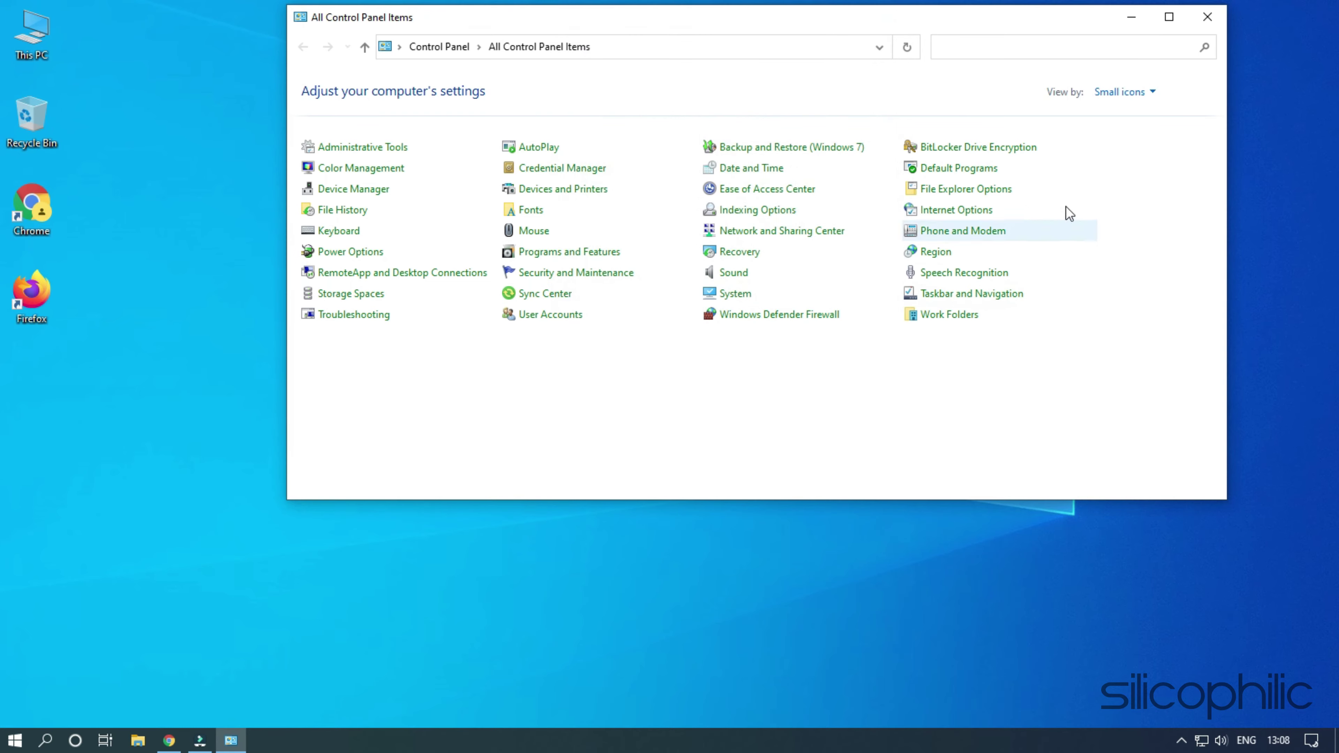
pyautogui.click(1216, 22)
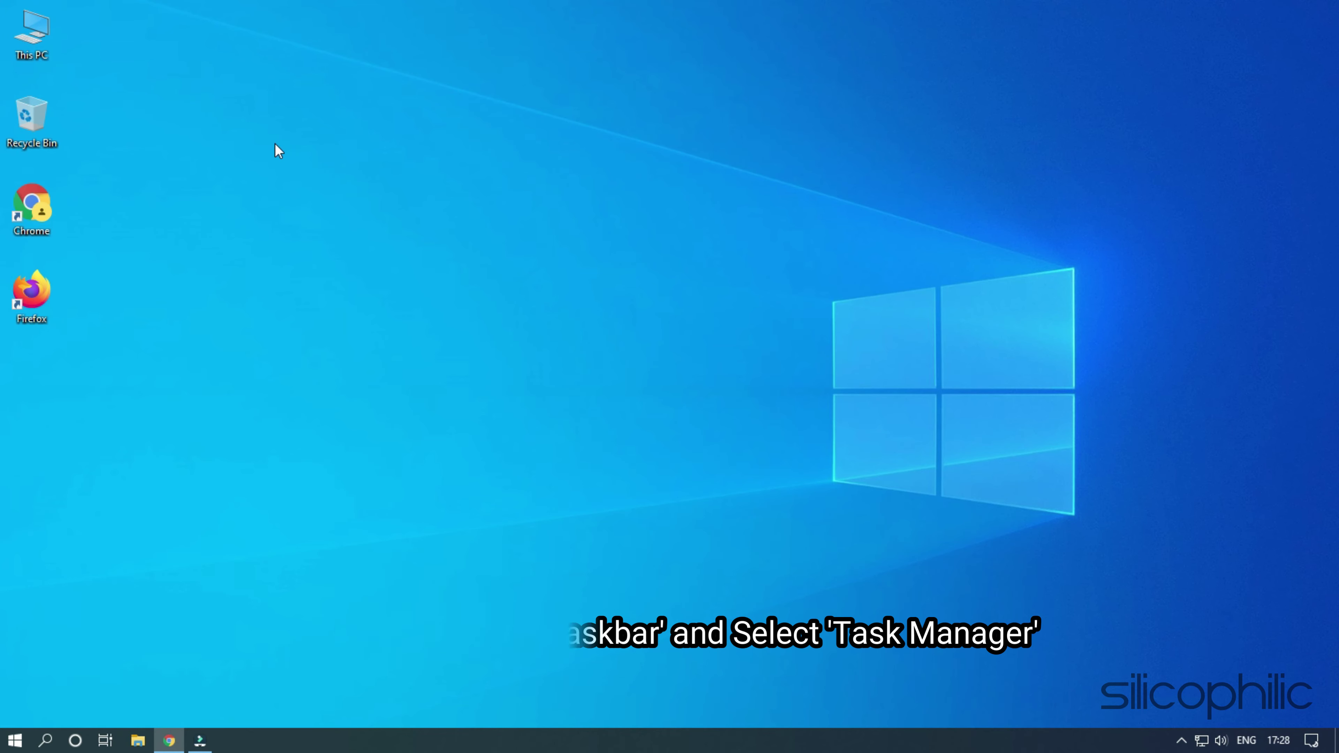
# Open Task Manager and move its window to the upper middle of the desktop.
pyautogui.rightClick(419, 740)
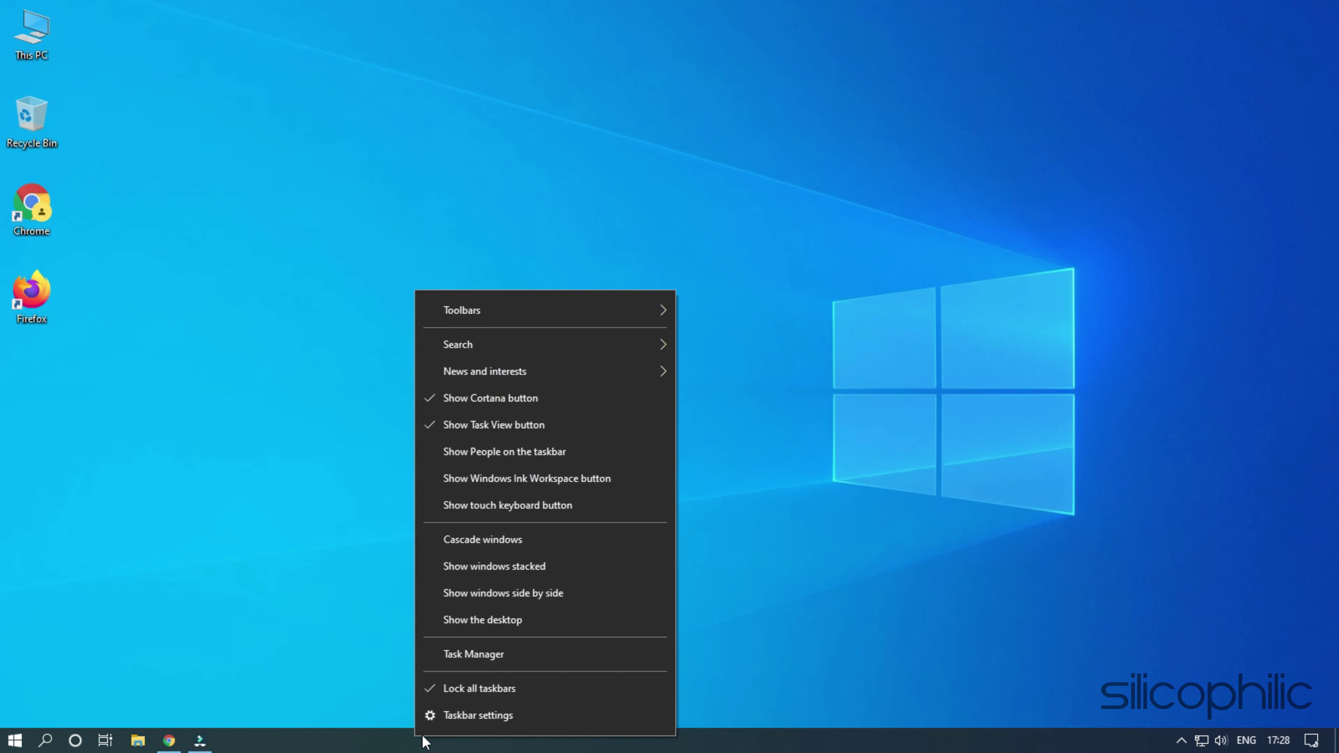
pyautogui.click(535, 654)
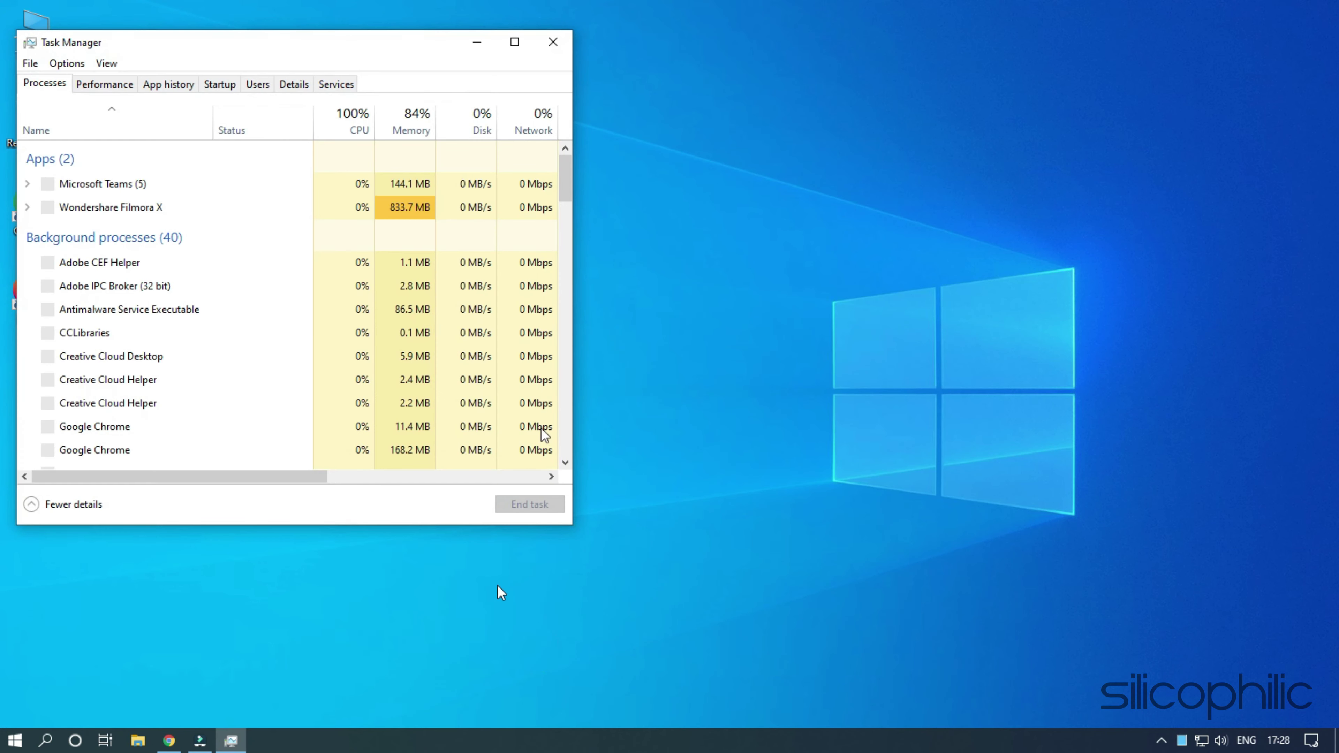
pyautogui.moveTo(345, 49); pyautogui.dragTo(632, 46)
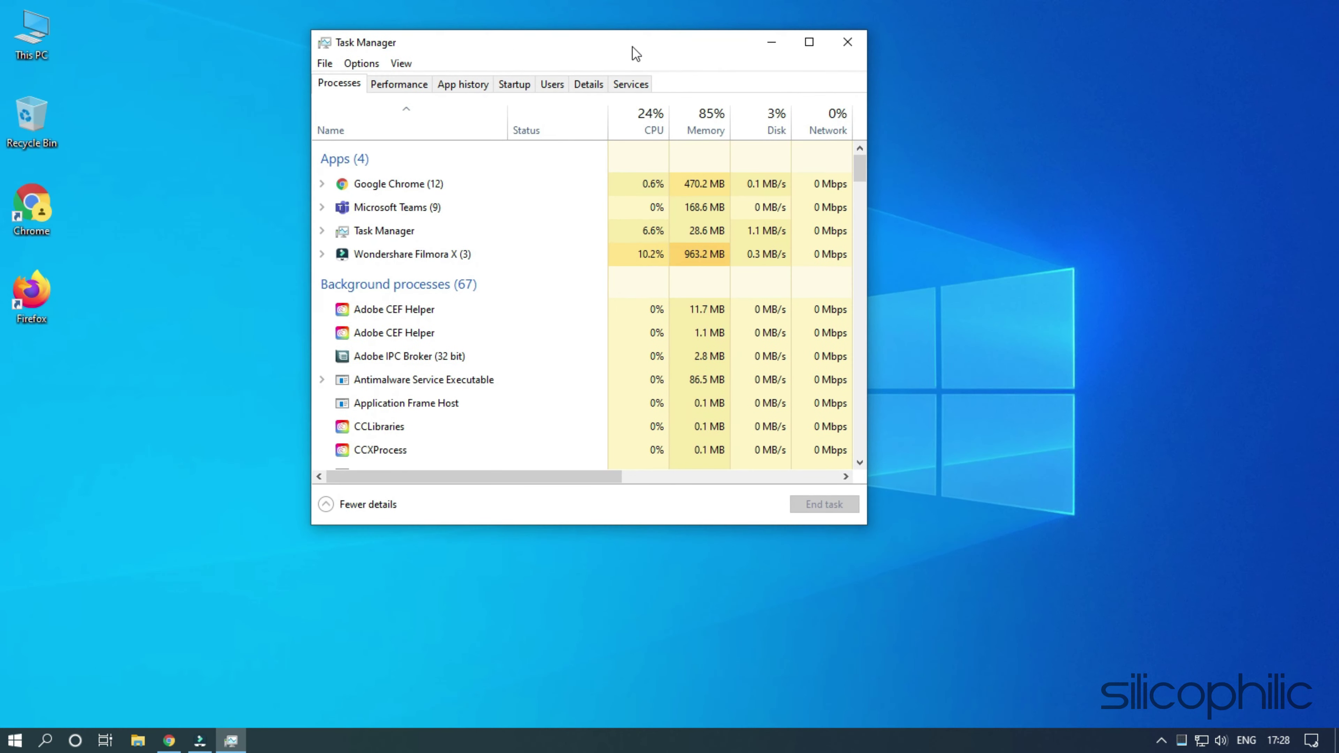
# Disable the Realtek HD Audio Universal entry among the startup programs, and close Task Manager.
pyautogui.click(519, 90)
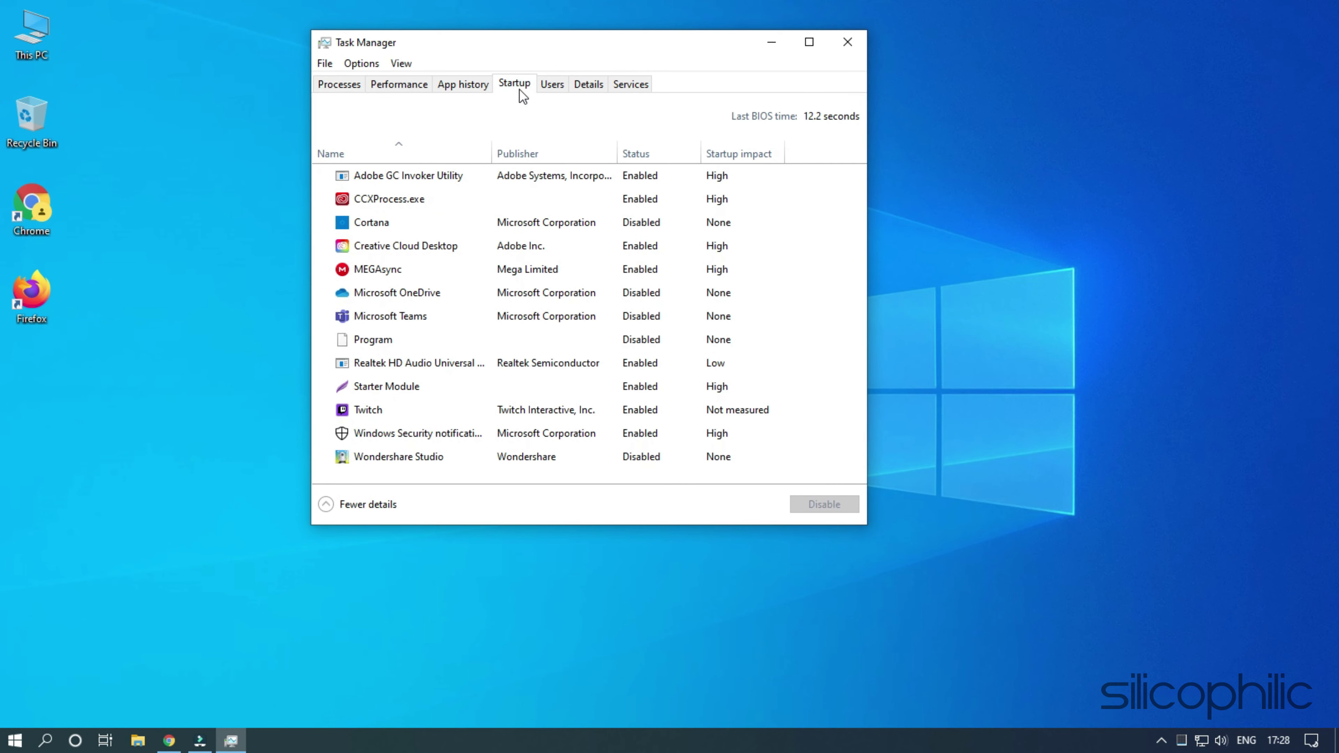
pyautogui.click(431, 364)
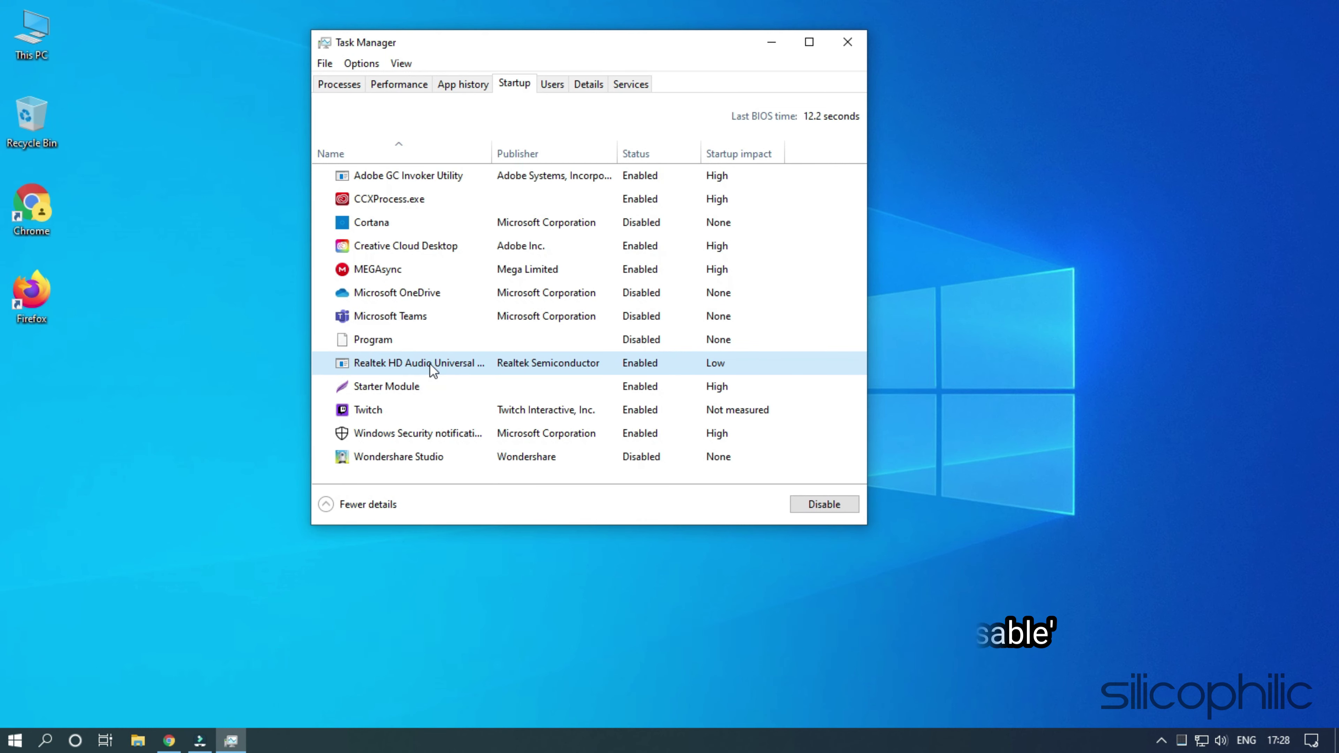
pyautogui.click(822, 505)
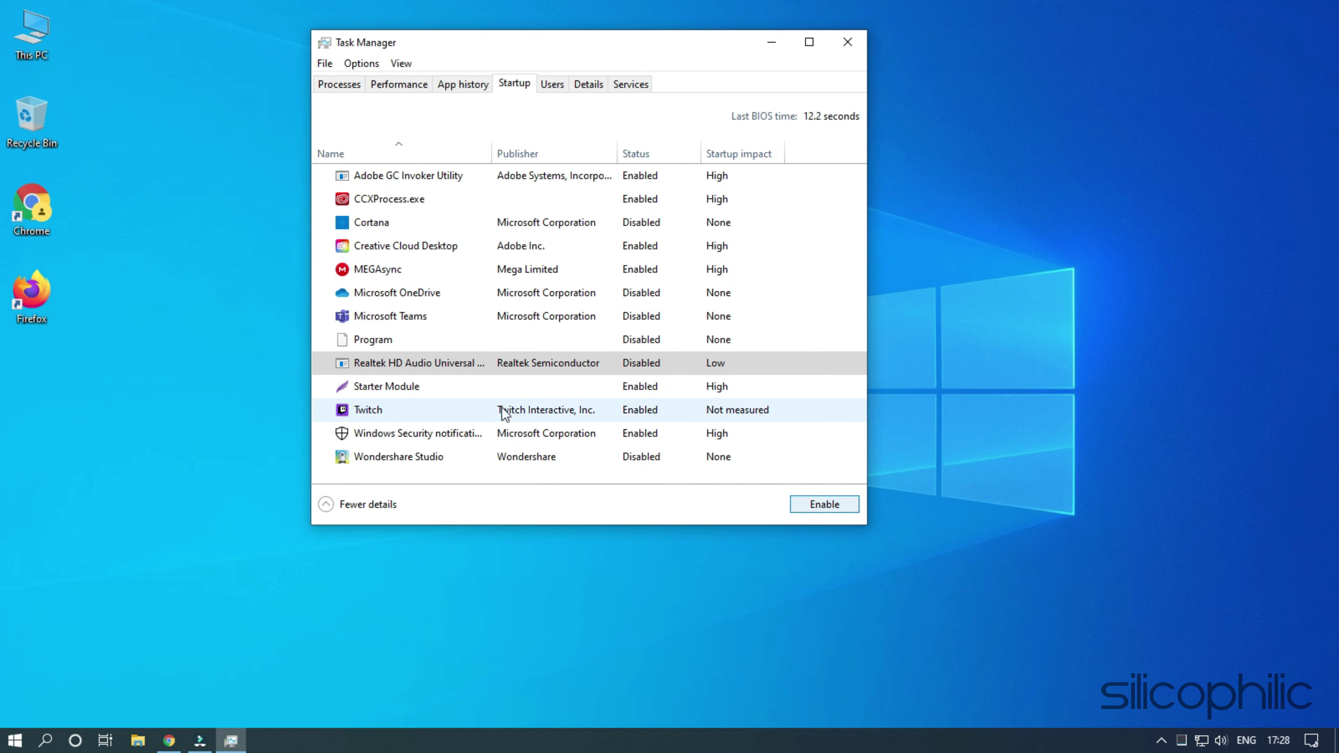
pyautogui.click(854, 39)
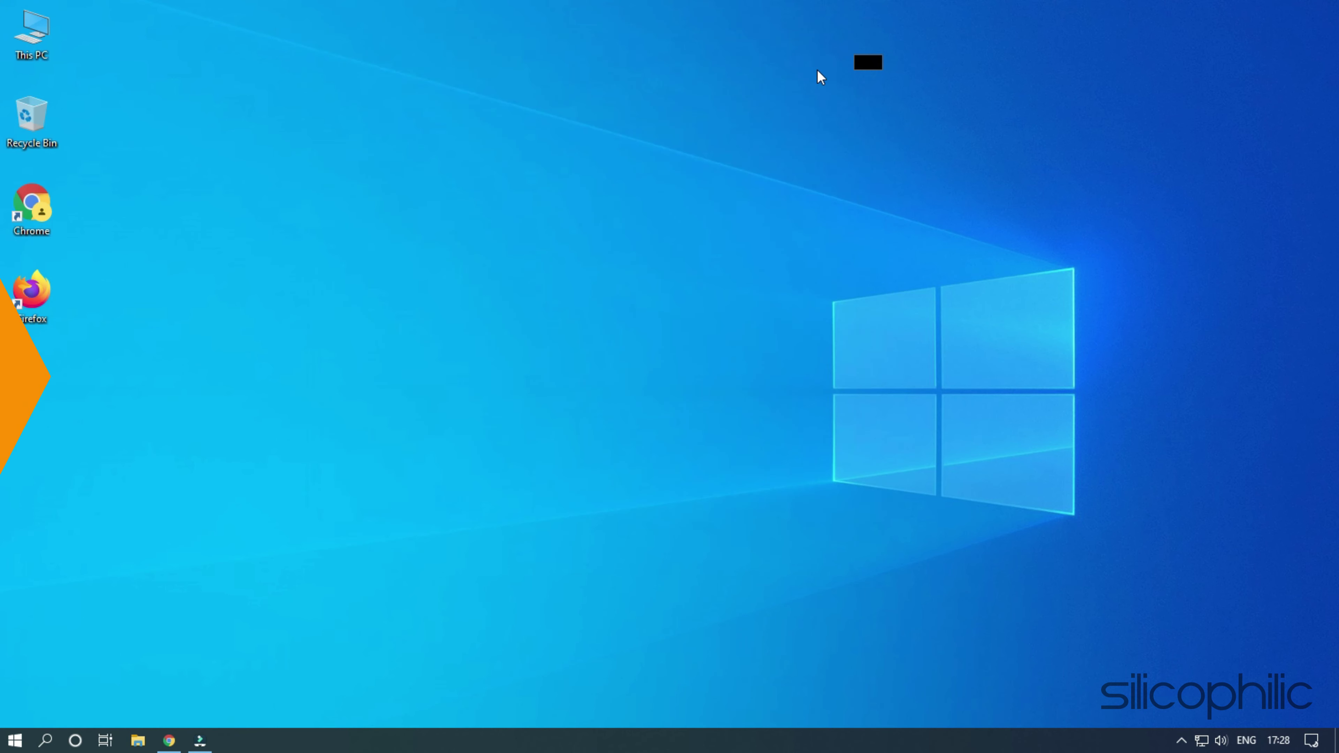